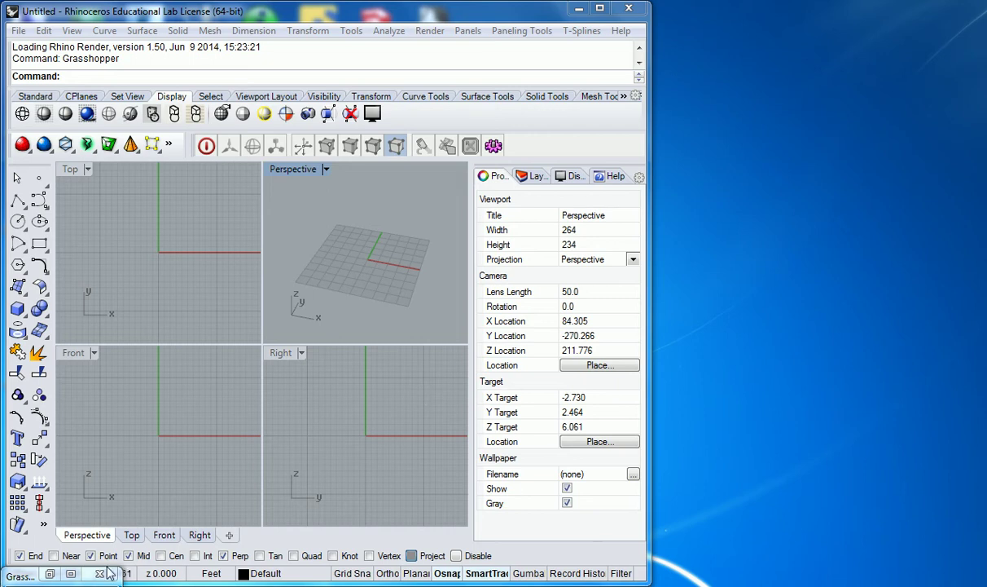
Step: Restore the minimized Grasshopper window and widen it slightly beside the Rhino viewports
left_click(20, 576)
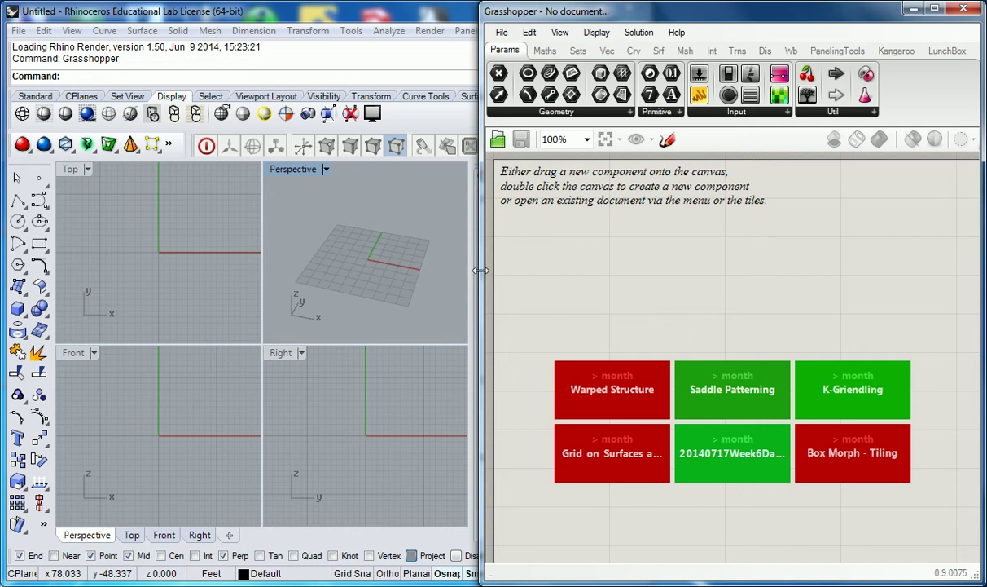
left_click_drag(480, 265, 462, 271)
scroll(673, 273, "down", 5)
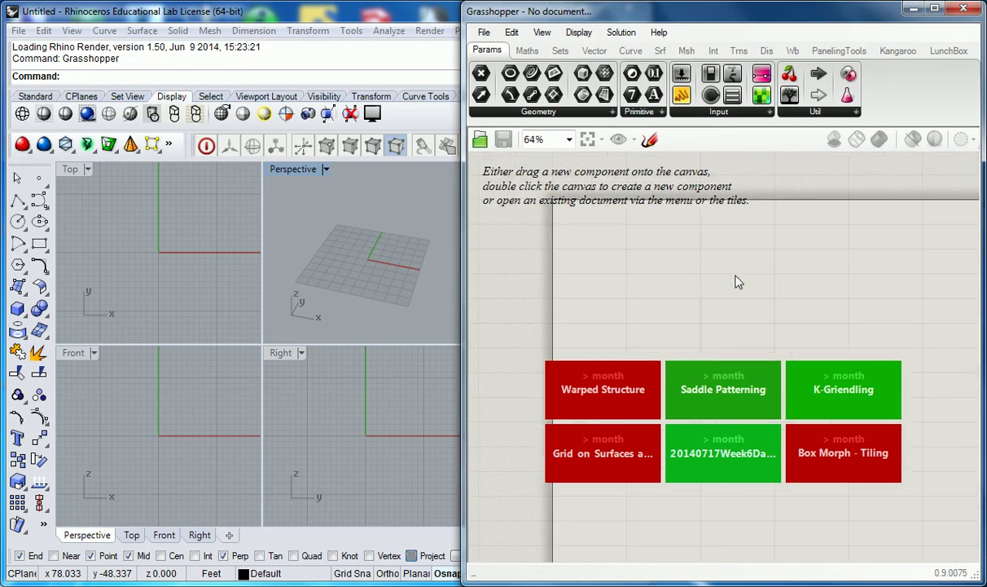
scroll(639, 256, "up", 3)
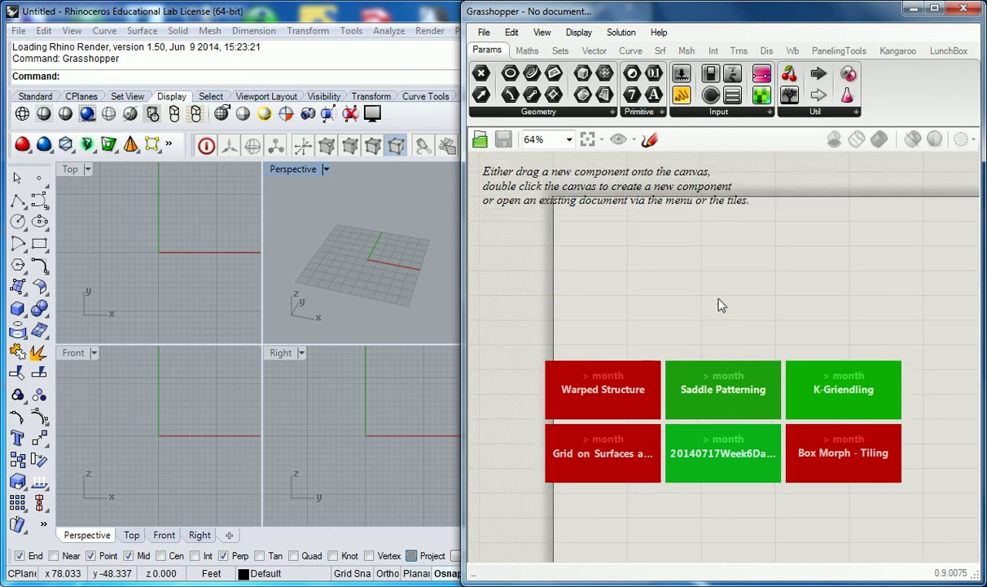
right_click_drag(650, 243, 643, 271)
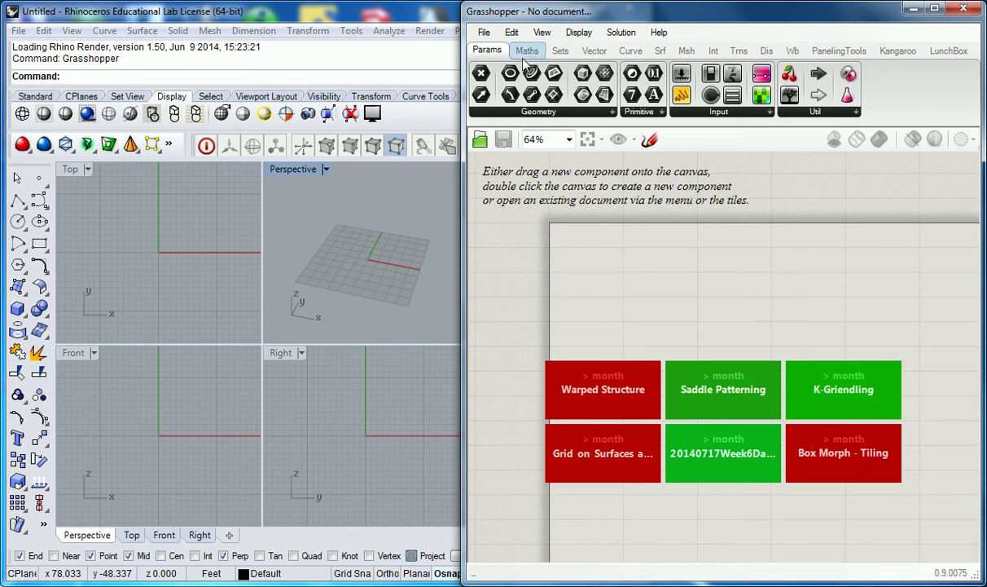
Step: Place an Isotrim component from the surface utilities on the empty Grasshopper canvas
left_click(661, 51)
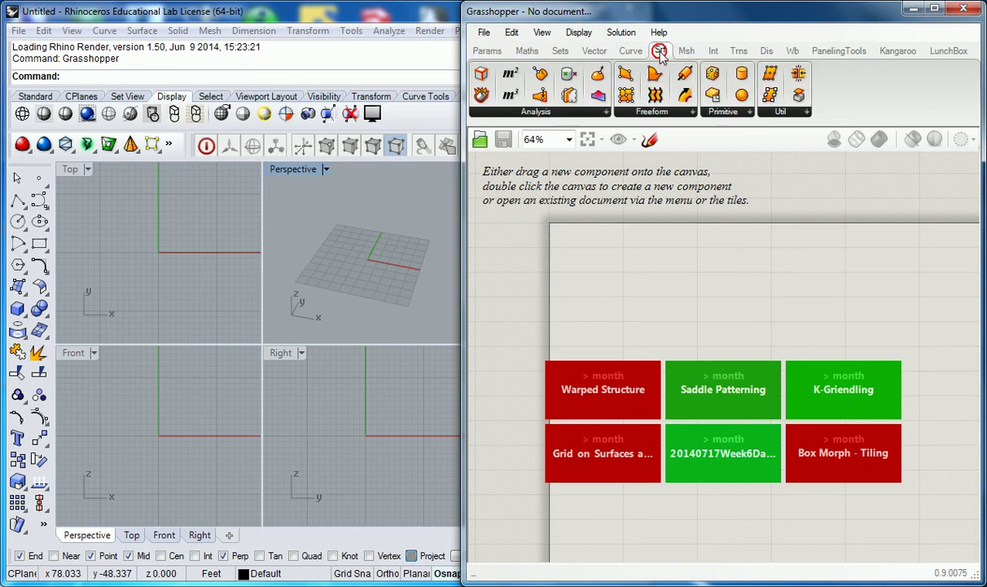
left_click(805, 112)
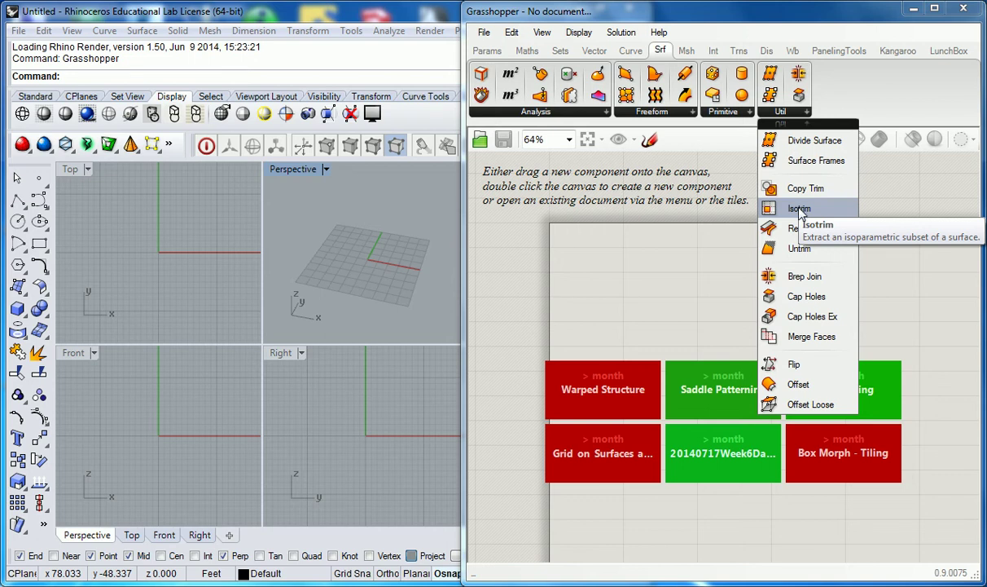
left_click_drag(798, 208, 749, 330)
scroll(750, 319, "up", 4)
scroll(752, 319, "up", 2)
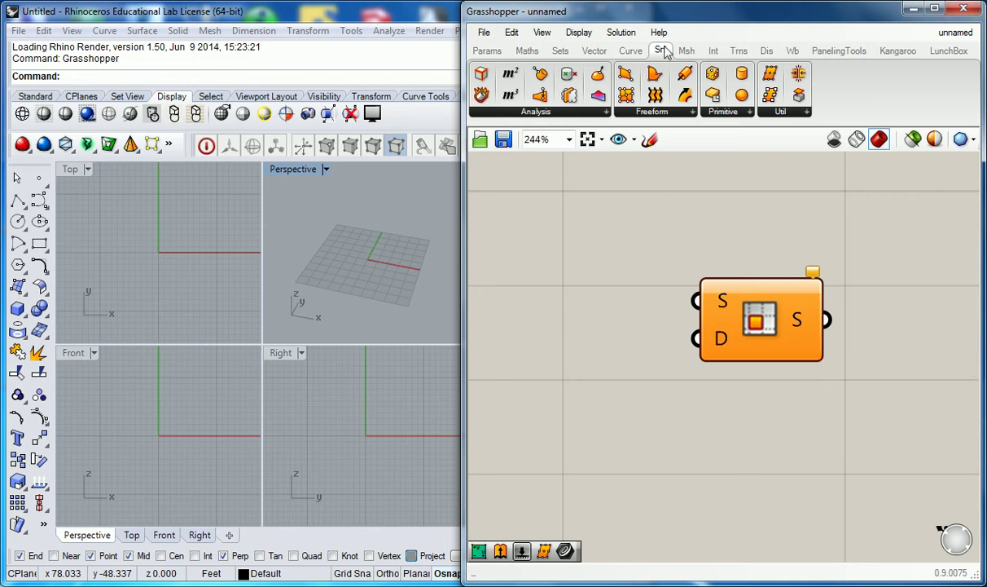
Step: Group the Isotrim component and label the group "Srf | Util"
left_click(782, 113)
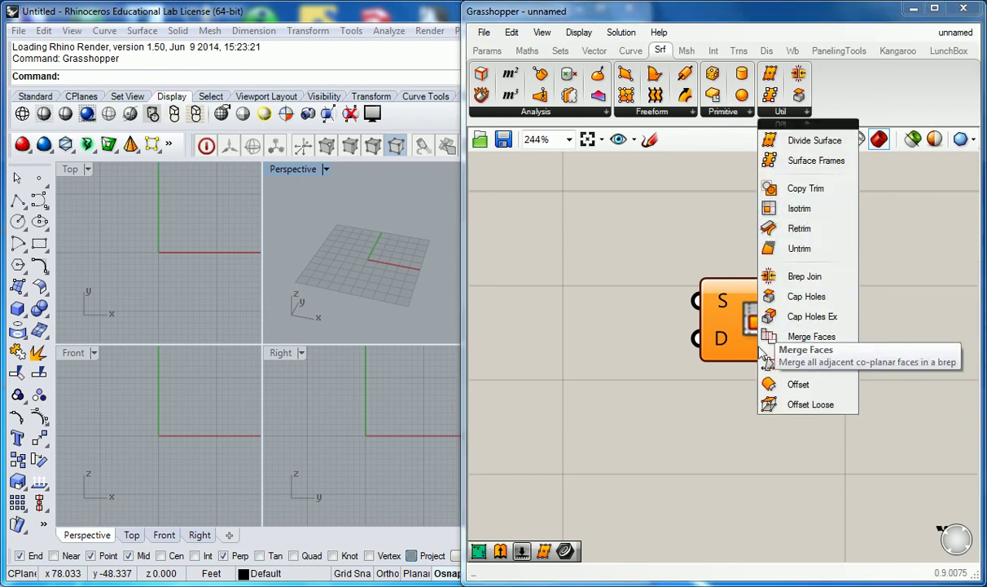
left_click(700, 316)
key("ctrl+g")
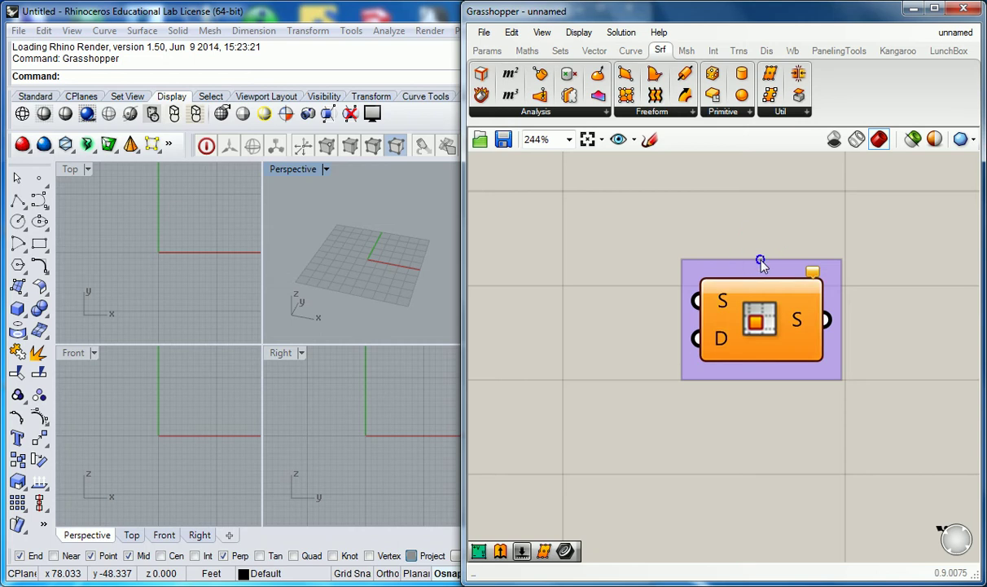
right_click(762, 262)
type("Srf | UTil")
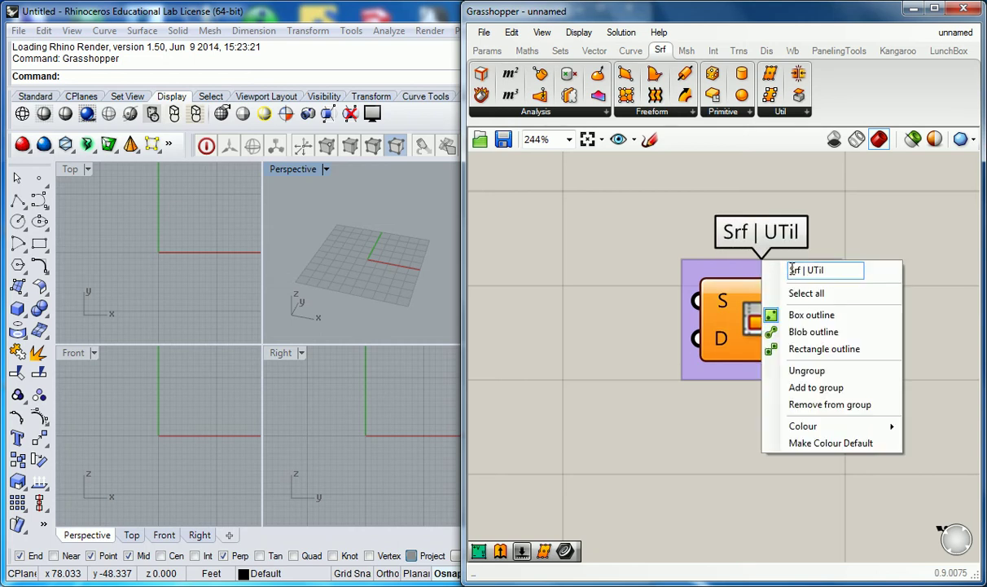
key("BackSpace")
key("BackSpace")
key("BackSpace")
type("til")
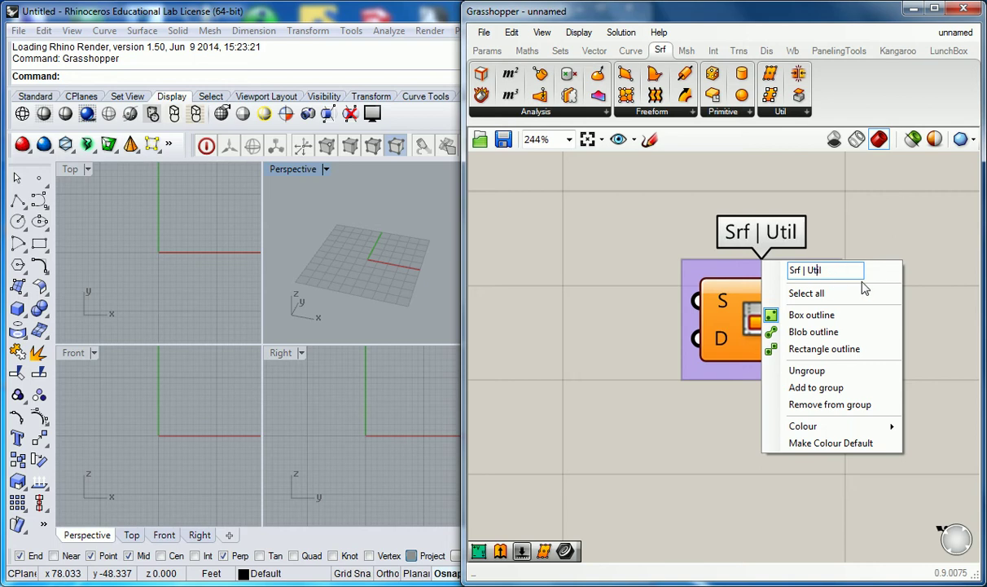
left_click(860, 205)
scroll(847, 302, "down", 2)
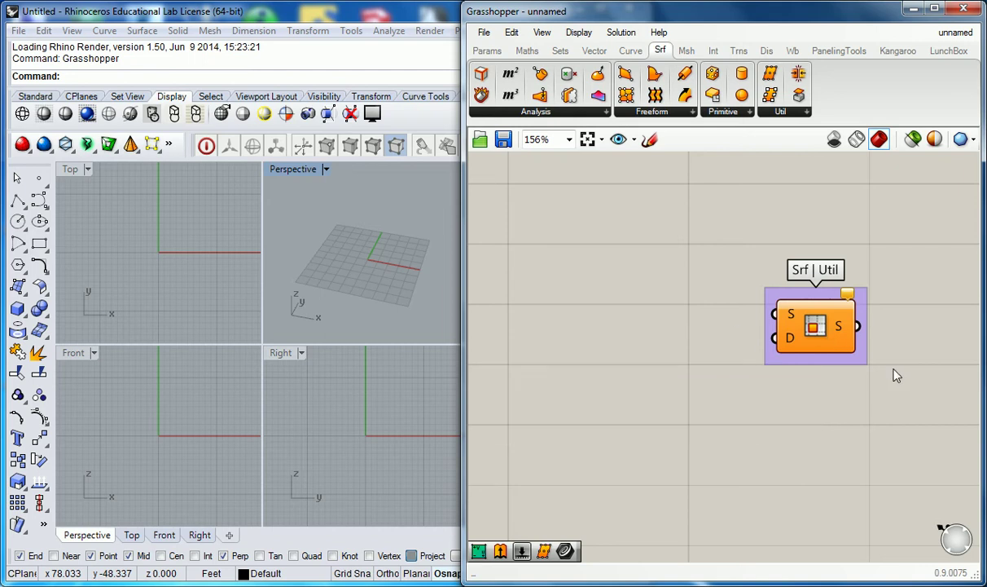
Step: Turn off icon drawing so components display their names, and move the Isotrim component farther right on the canvas
left_click(578, 31)
left_click(583, 50)
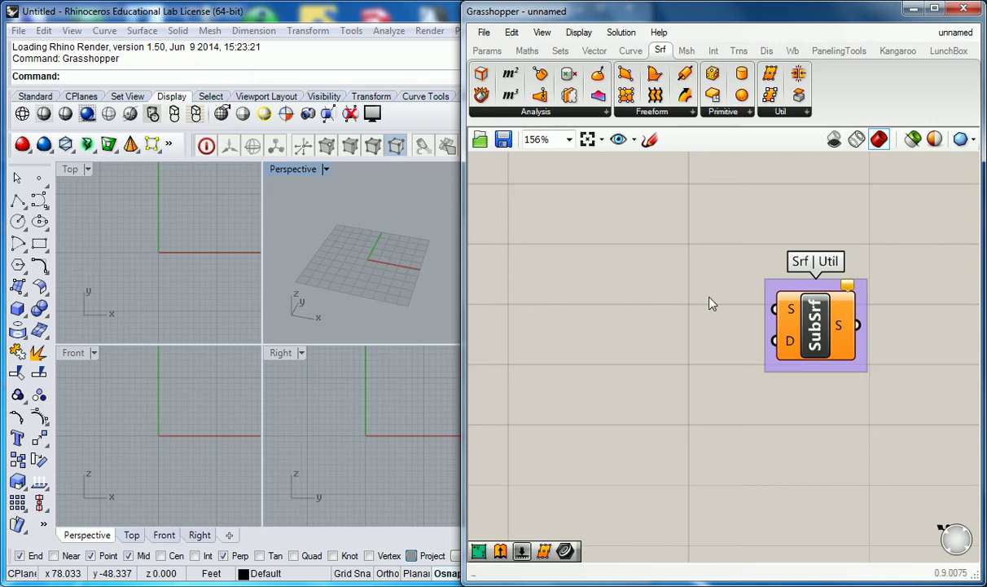
scroll(708, 299, "down", 3)
left_click(760, 322)
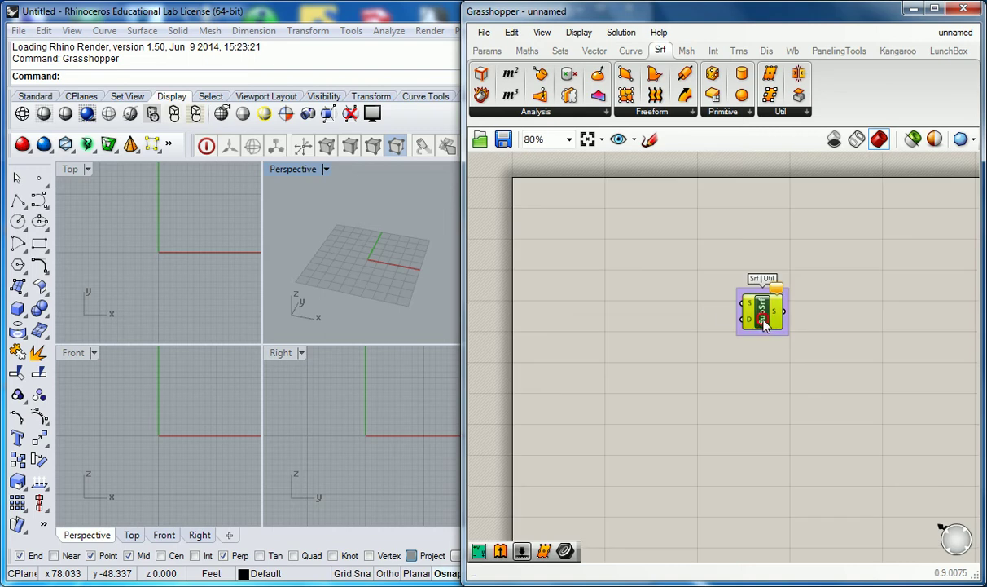
left_click_drag(760, 323, 862, 332)
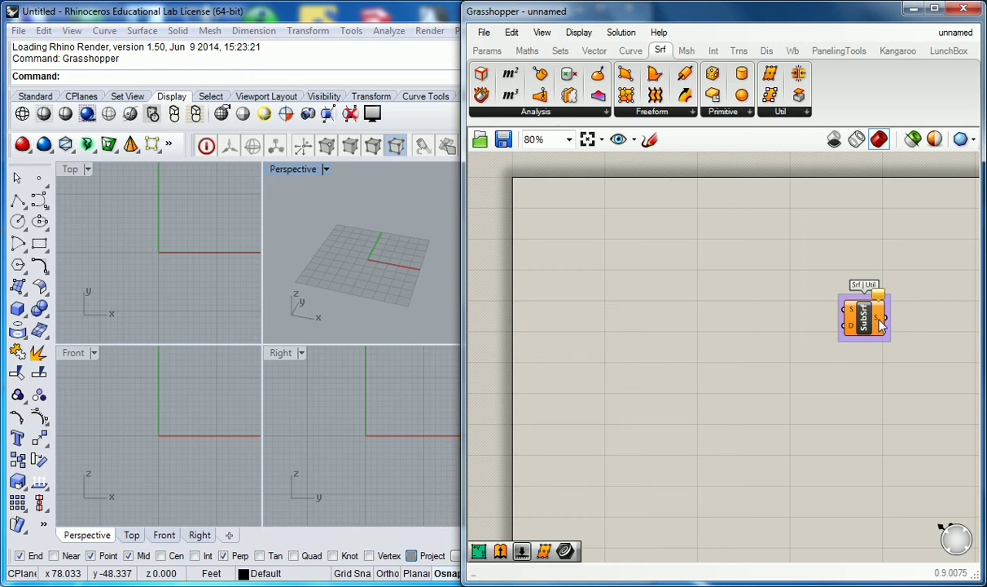
Step: Draw a corner-to-corner plane surface in Rhino's Top viewport, starting just right of and above the origin
mouse_move(880, 324)
scroll(166, 240, "down", 3)
right_click_drag(169, 238, 194, 257)
mouse_move(347, 249)
right_mouse_down()
mouse_move(358, 257)
mouse_move(343, 261)
right_mouse_up()
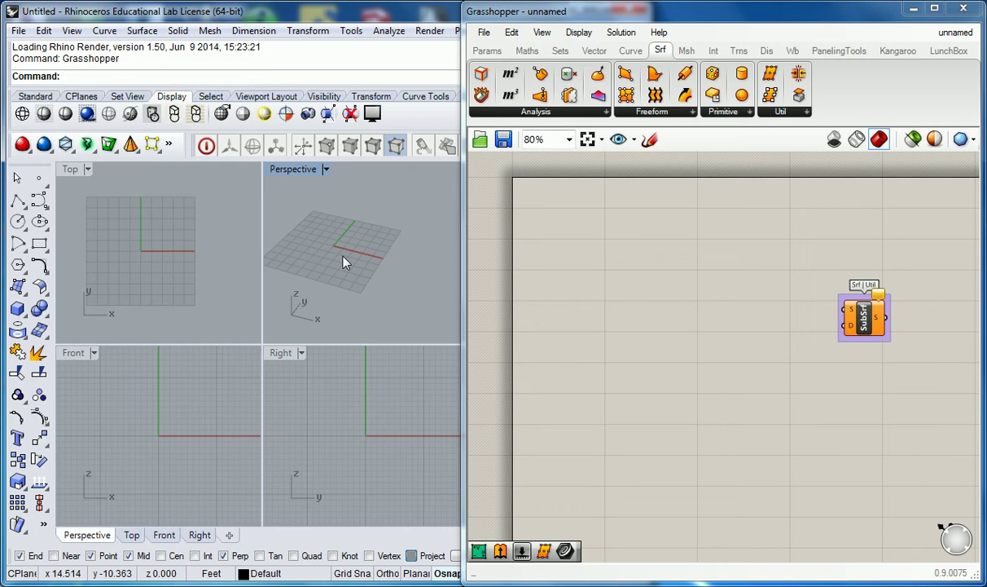
right_click_drag(195, 238, 179, 279)
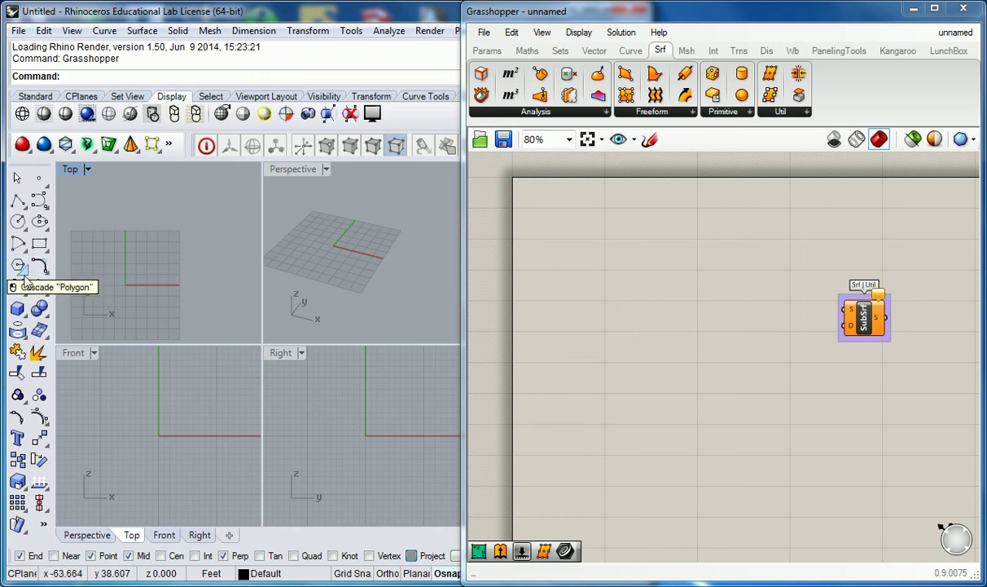
mouse_move(139, 246)
right_mouse_down()
mouse_move(130, 248)
mouse_move(146, 261)
right_mouse_up()
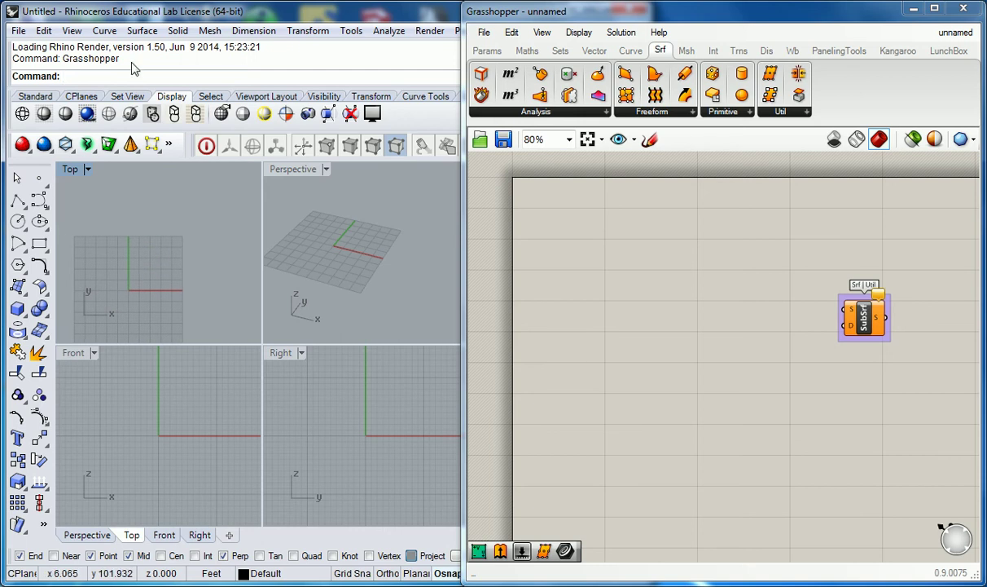
left_click(142, 30)
mouse_move(147, 49)
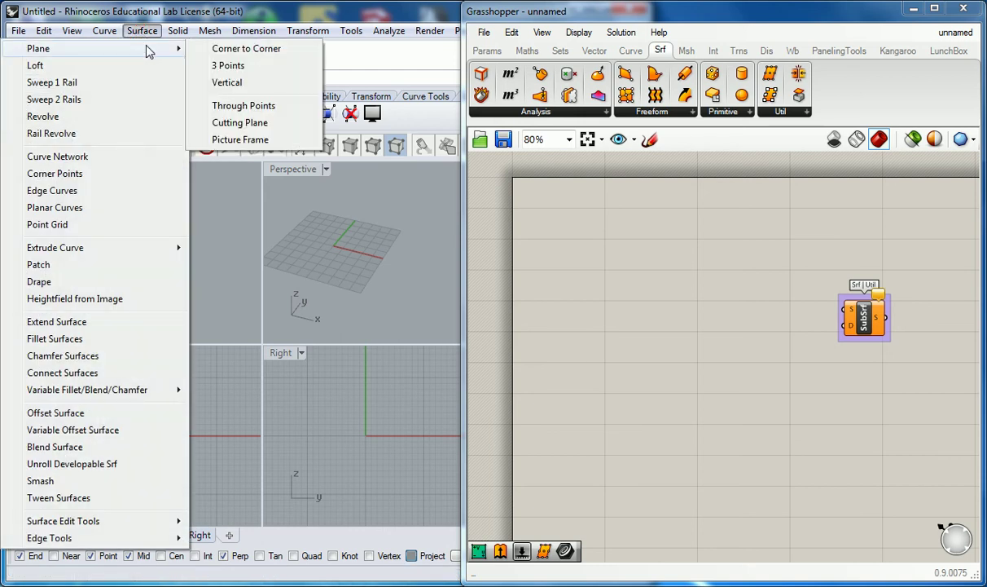
left_click(217, 48)
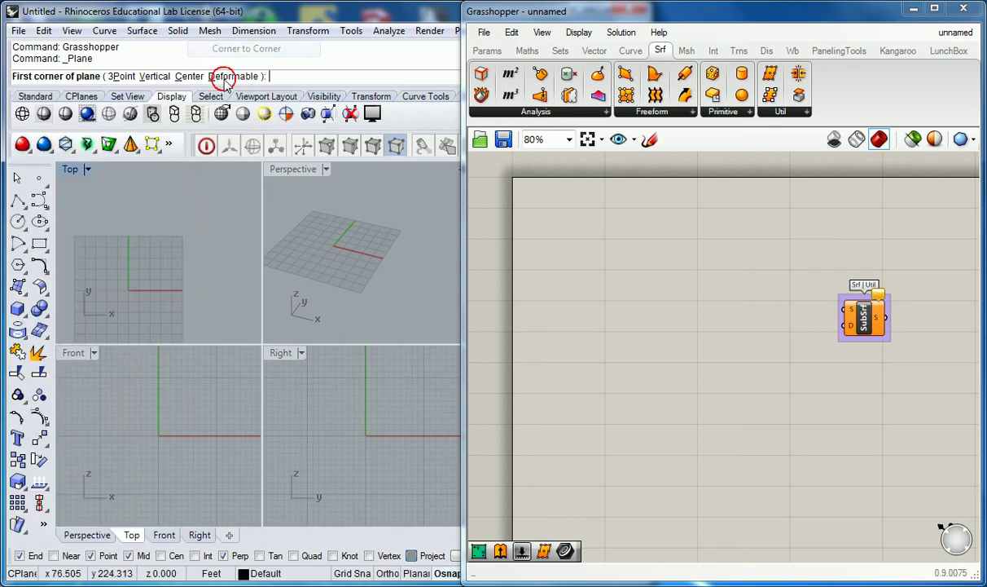
left_click(141, 279)
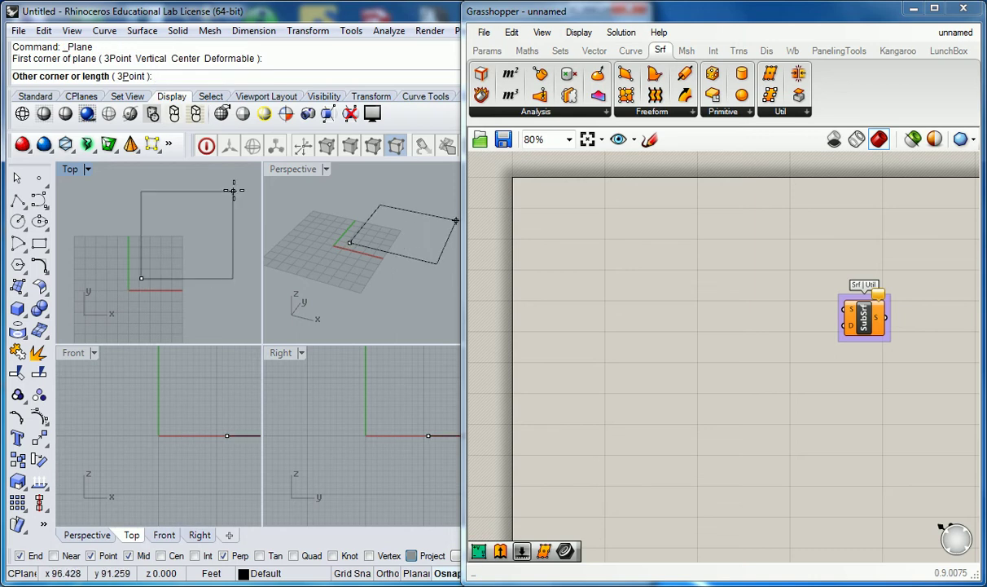
left_click(237, 189)
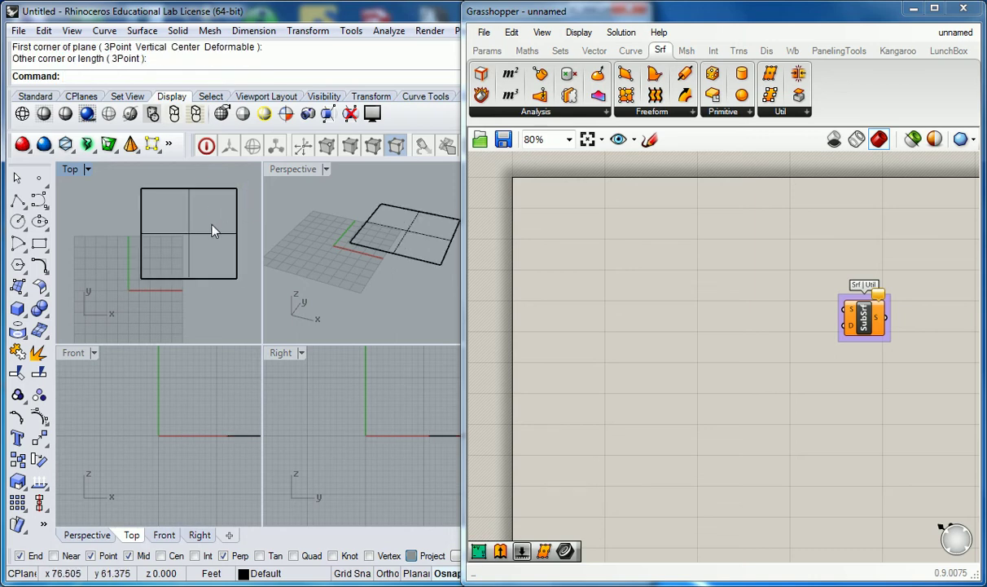
right_click_drag(211, 231, 213, 245)
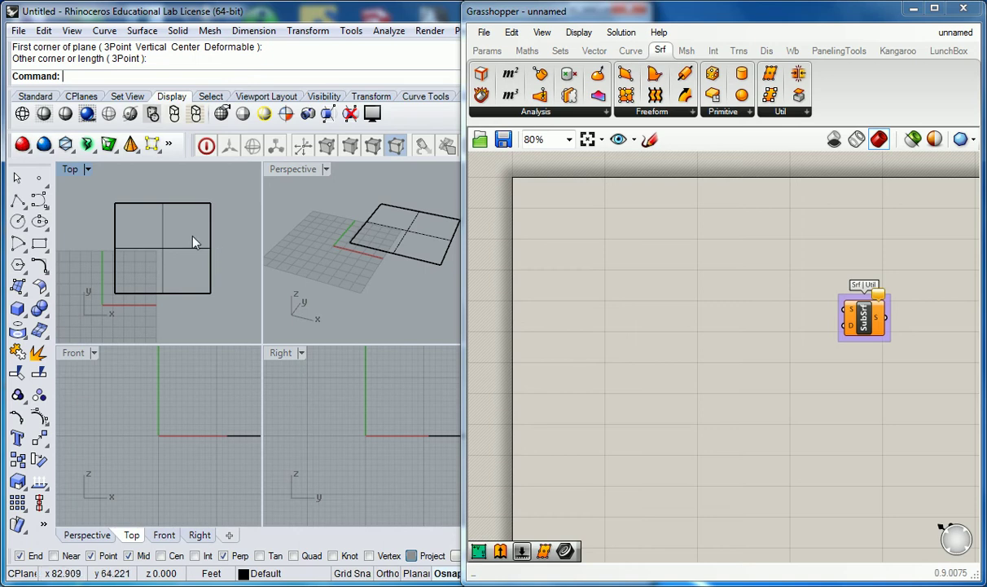
right_click_drag(234, 259, 233, 258)
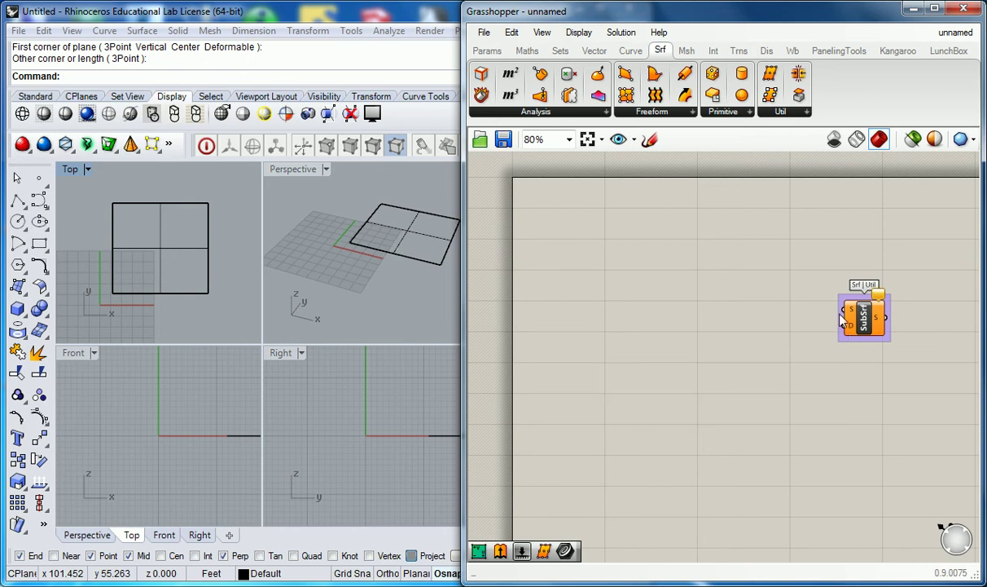
Step: Add a Surface parameter to the Grasshopper canvas and place it to the left of the Isotrim component
left_click(489, 52)
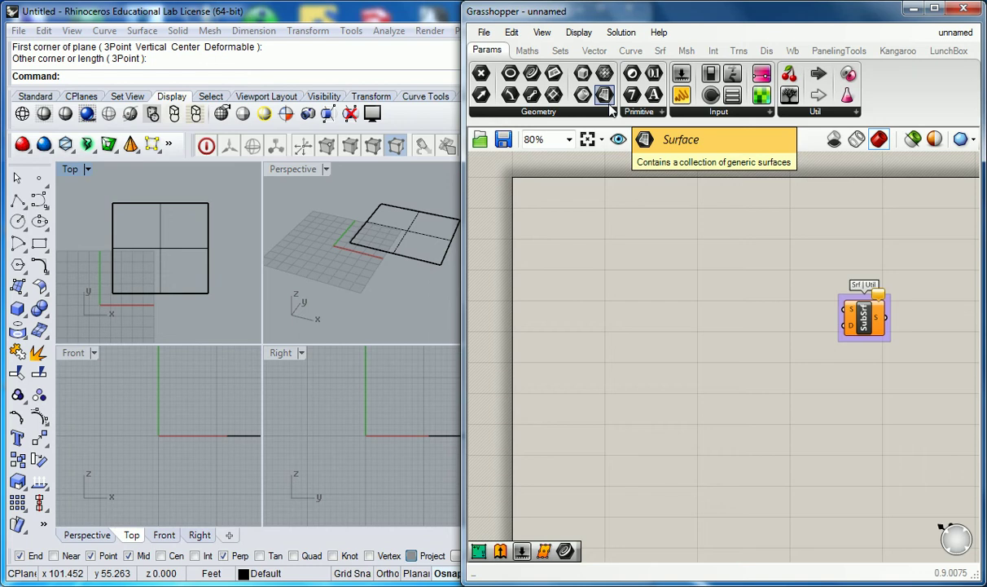
left_click_drag(608, 109, 733, 287)
scroll(766, 295, "up", 3)
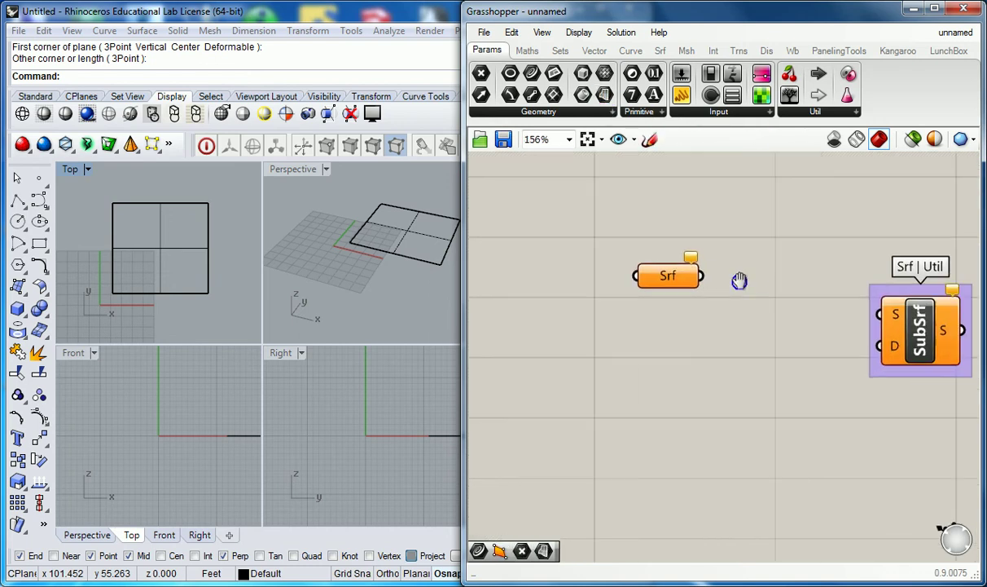
left_click_drag(657, 277, 717, 290)
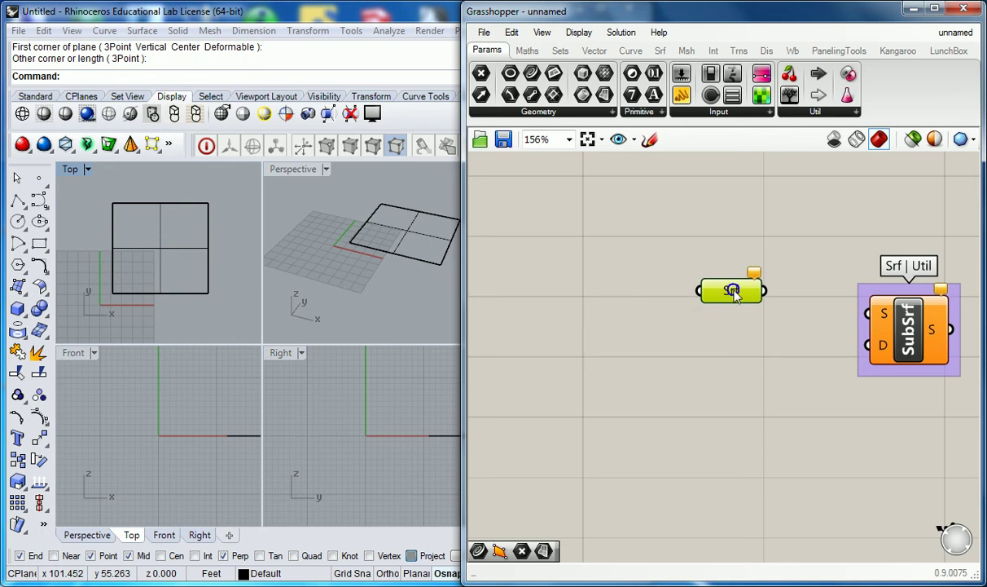
Step: Set the Rhino plane as the single referenced surface of the Surface parameter, then deselect the parameter
right_click(737, 295)
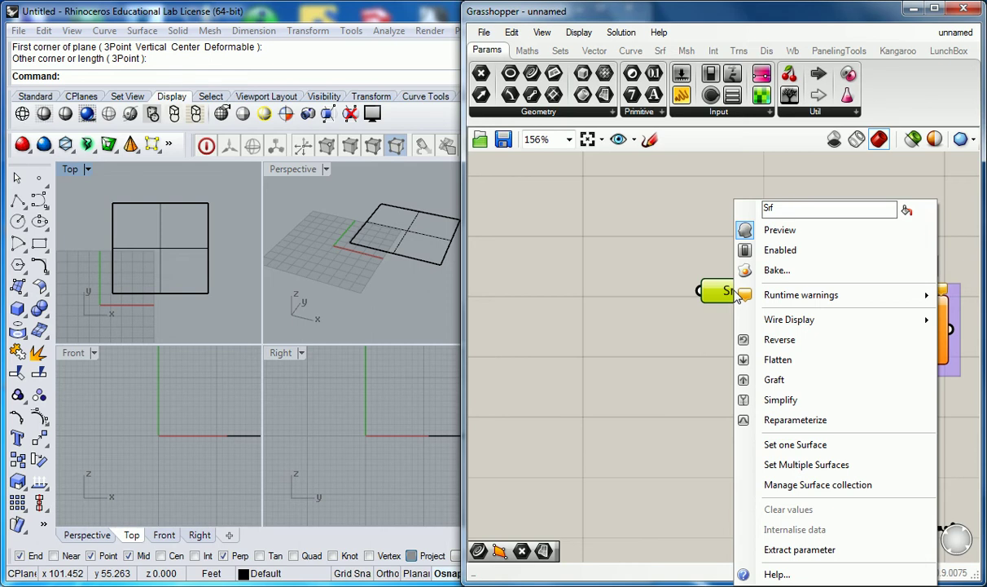
left_click(835, 445)
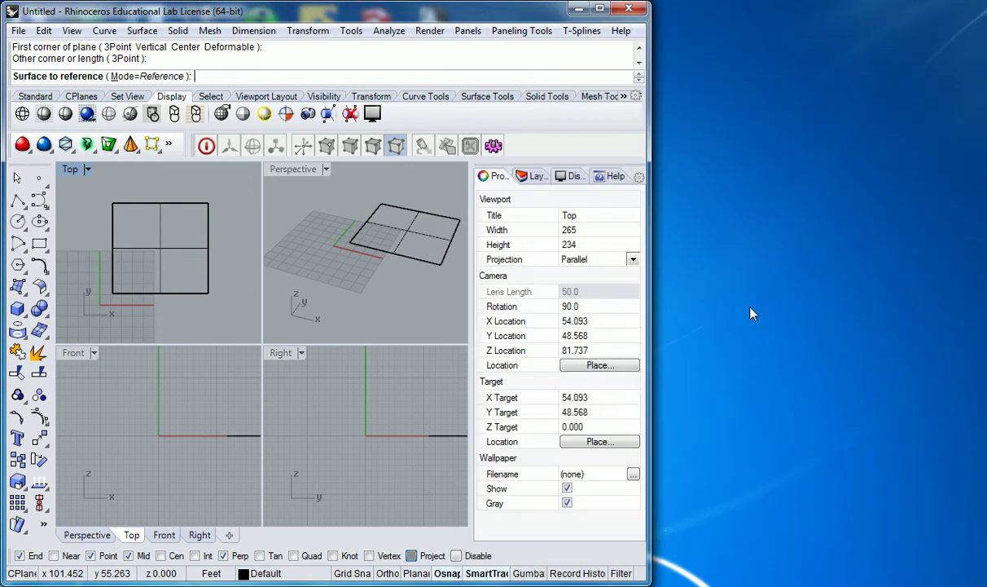
left_click(410, 238)
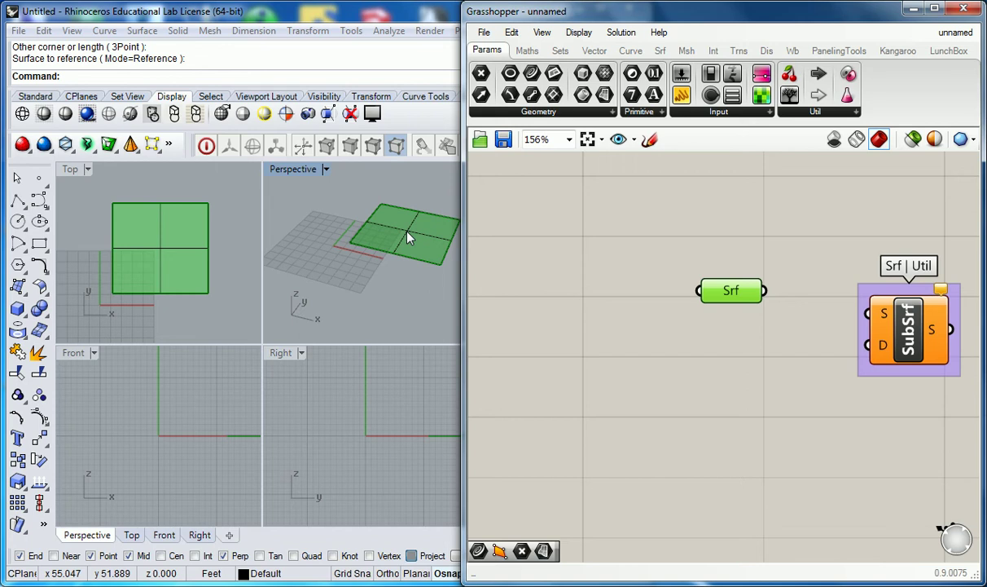
left_click(653, 218)
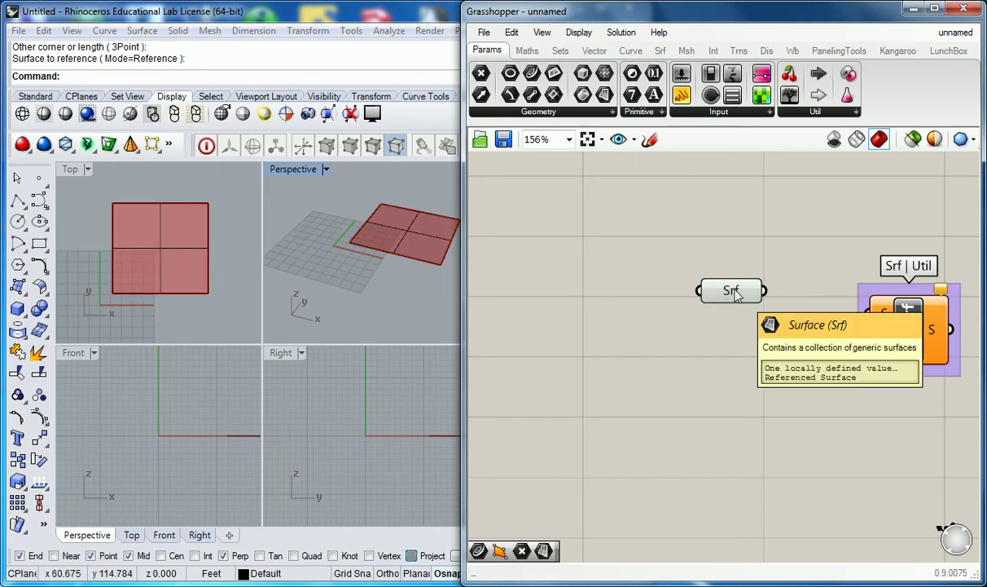
Step: Group the Surface parameter and label its group "Params | Geom"
left_click(751, 231)
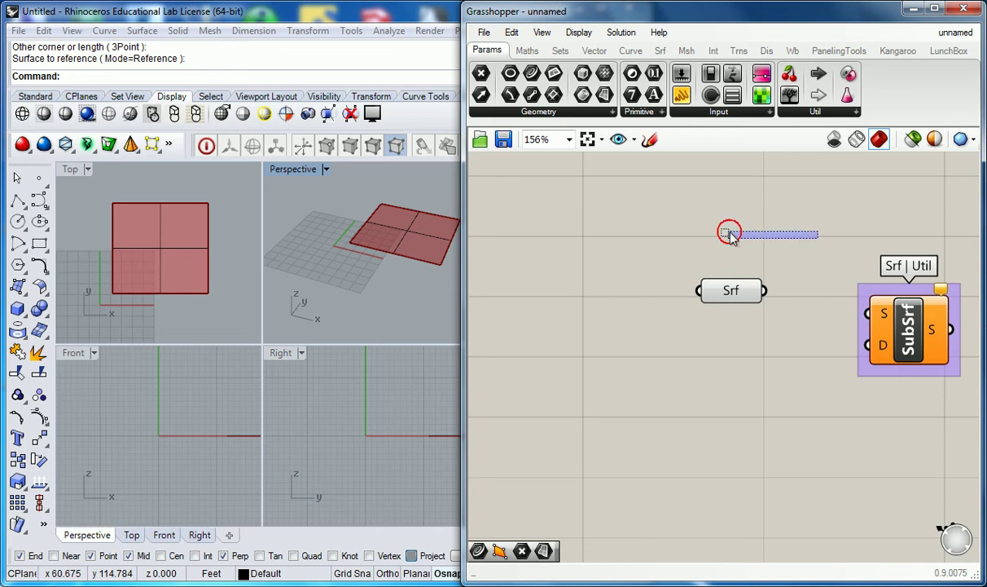
left_click_drag(760, 242, 595, 368)
left_click(775, 266)
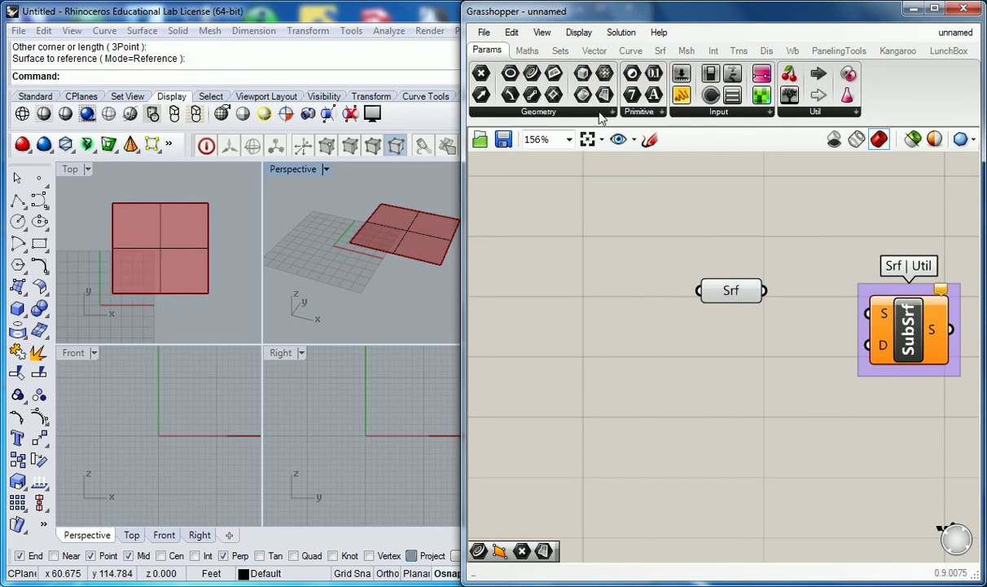
left_click_drag(804, 243, 668, 359)
left_click(709, 238)
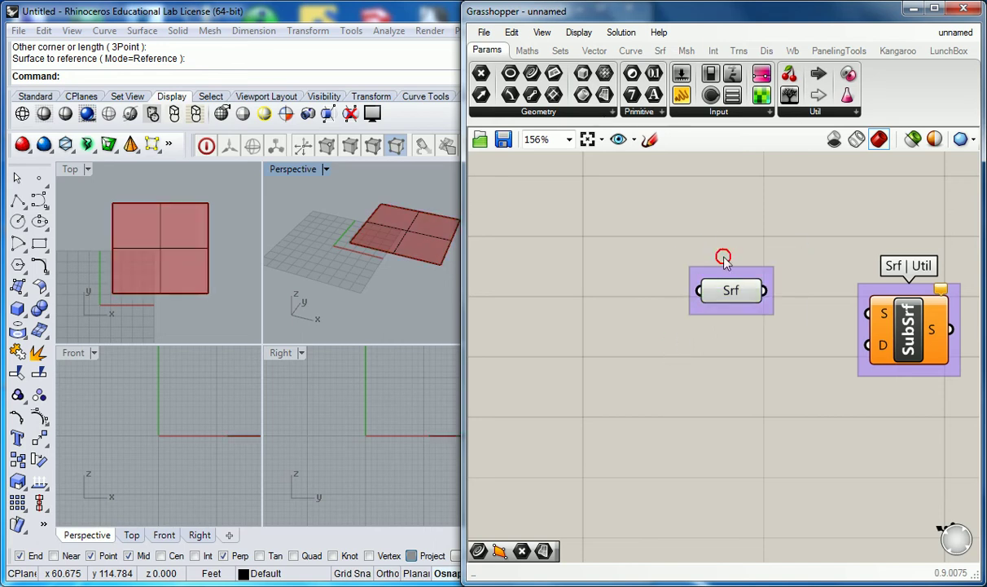
right_click(736, 272)
type("Params |")
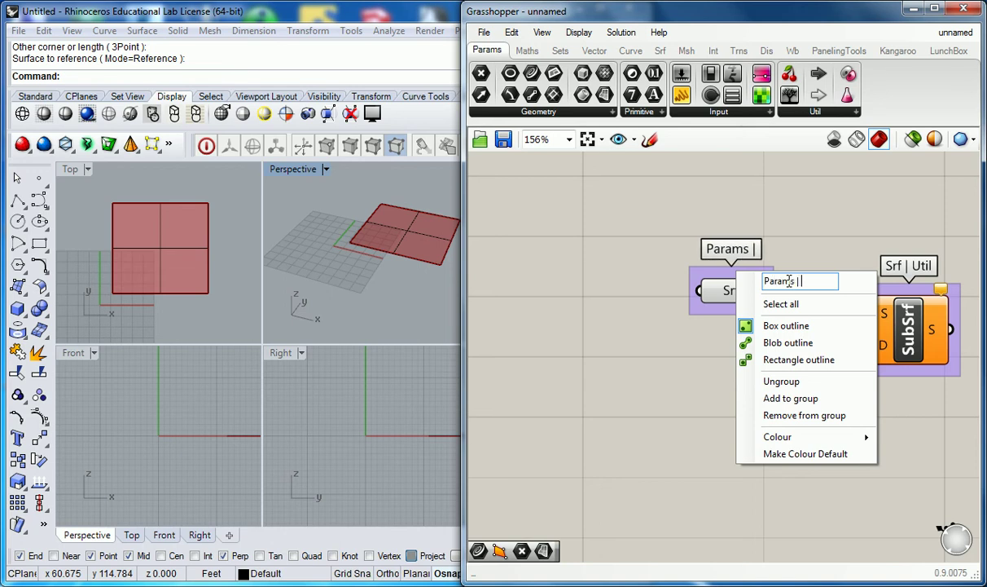
type(" Geom")
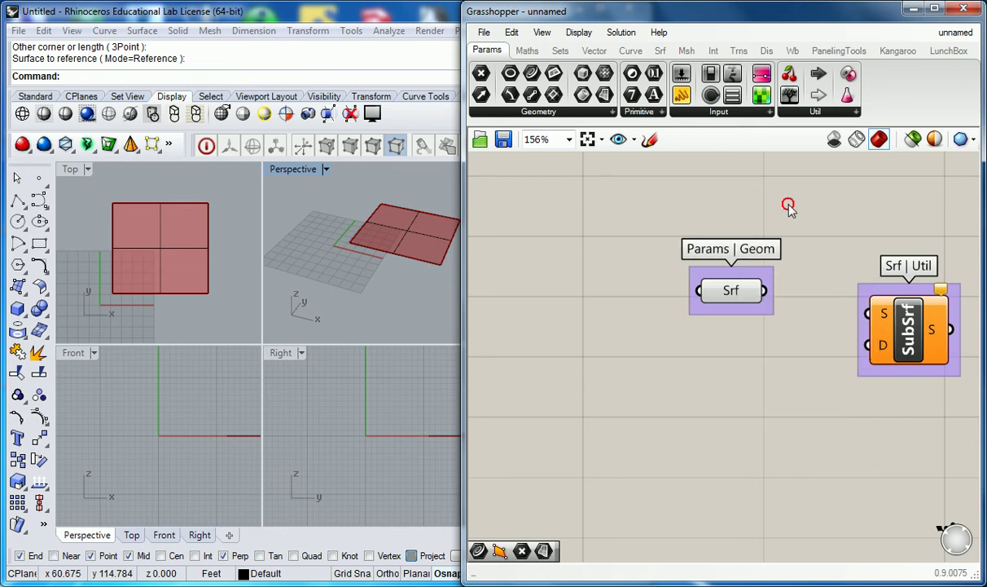
Step: Connect the Surface parameter's output to the S input of the Isotrim component
scroll(789, 205, "down", 2)
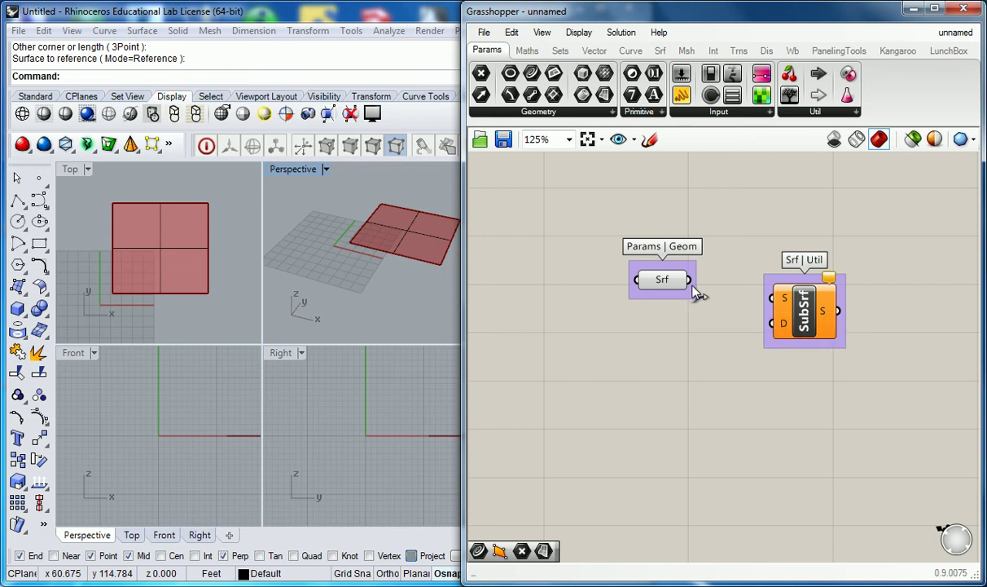
left_click_drag(689, 280, 766, 303)
mouse_move(787, 335)
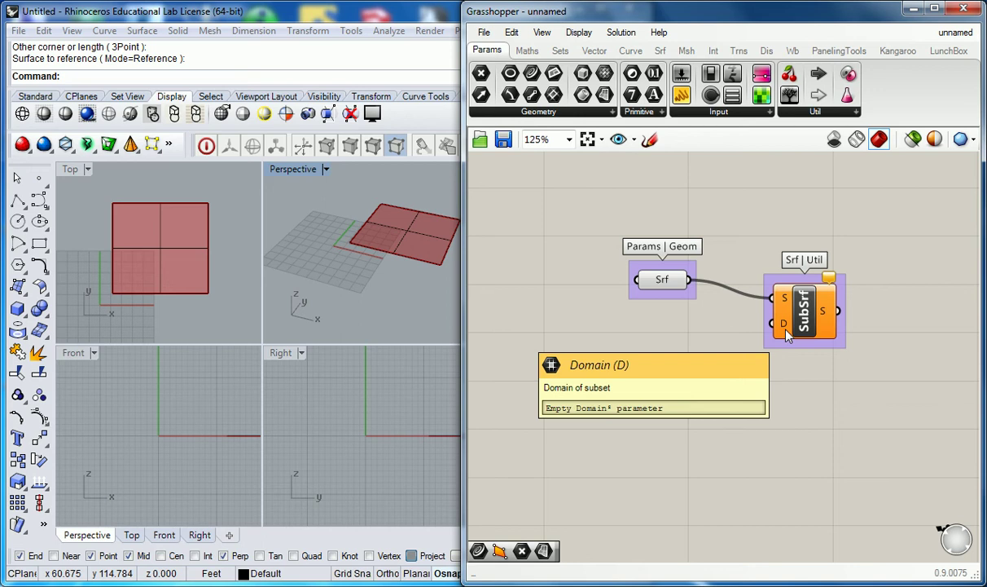
left_click(728, 176)
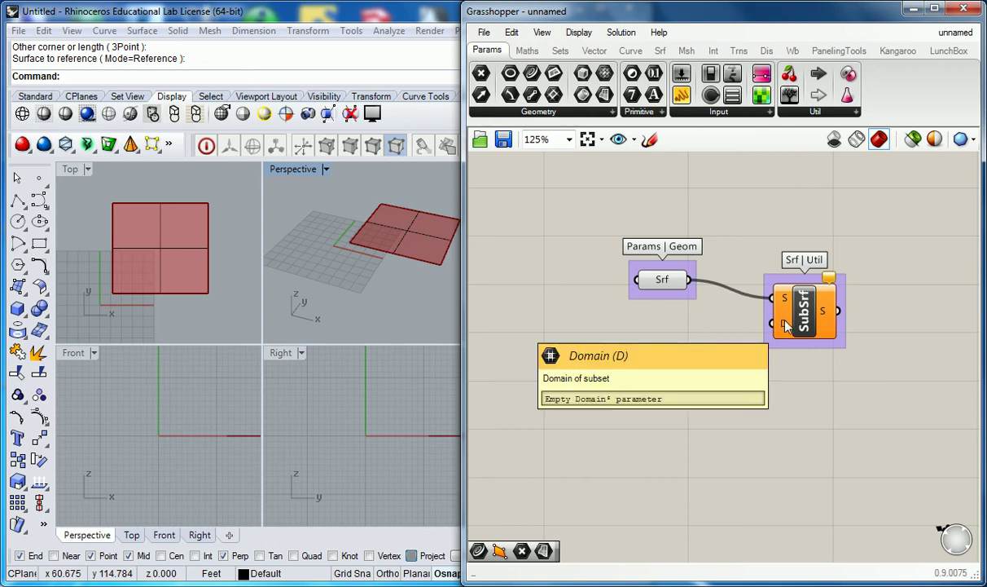
Step: Place a Construct Domain component on the canvas, check its domain start and end inputs, and delete it
left_click(561, 51)
left_click(594, 51)
left_click(530, 52)
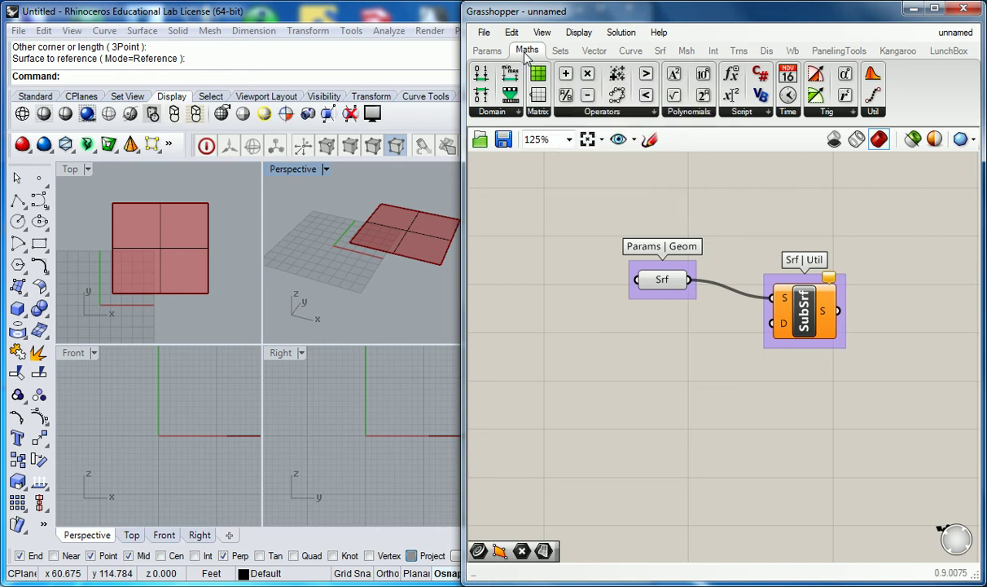
left_click(507, 112)
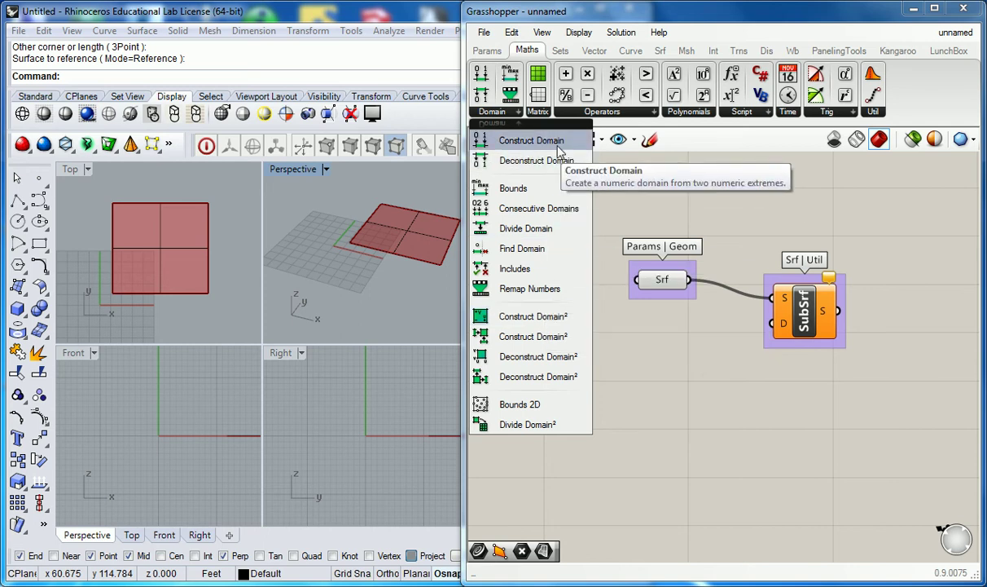
left_click_drag(560, 150, 589, 375)
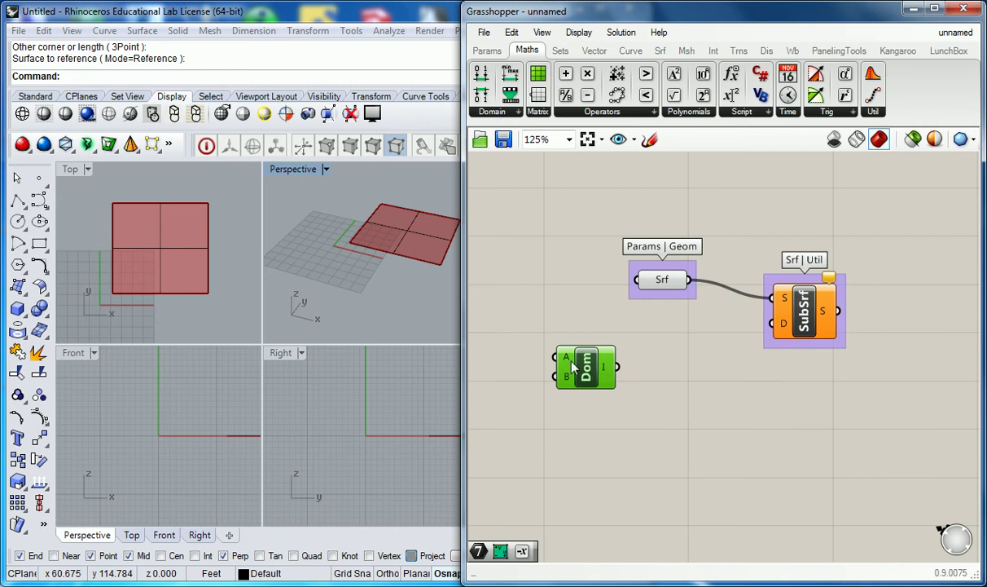
mouse_move(569, 361)
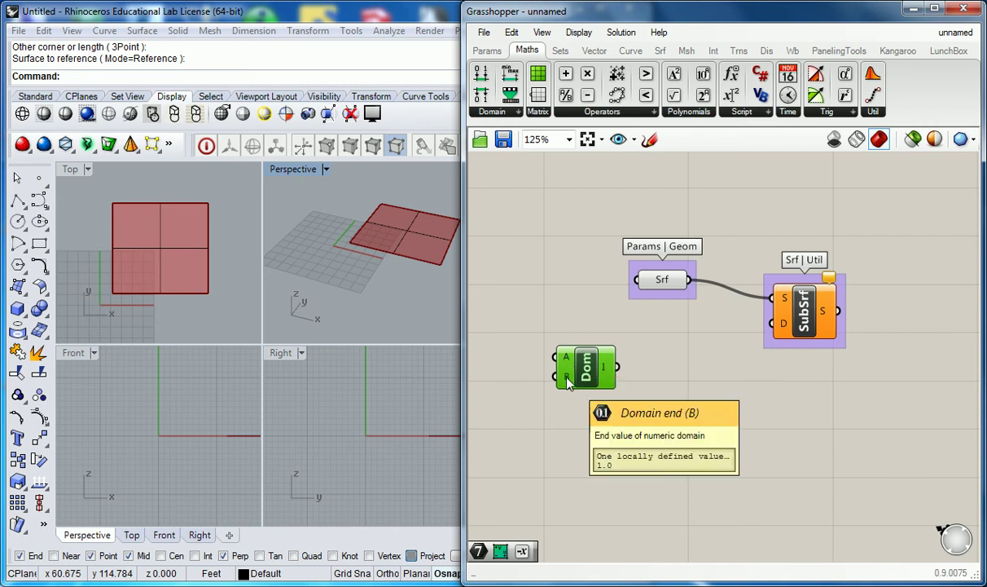
key("Delete")
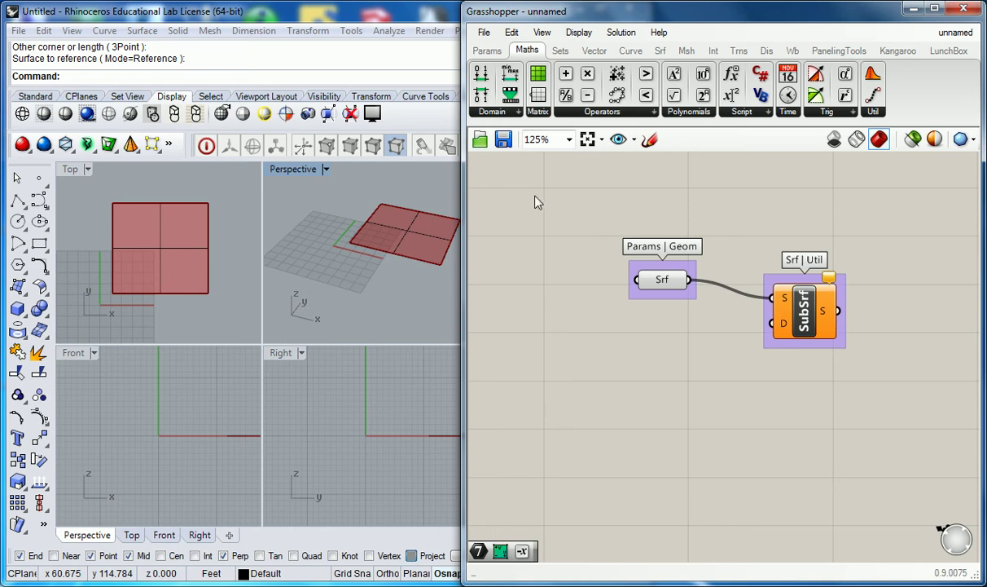
Step: Add the Construct Domain² component with U0, U1, V0 and V1 inputs and connect its output to Isotrim's D input
left_click(493, 112)
left_click(522, 316)
left_click(664, 388)
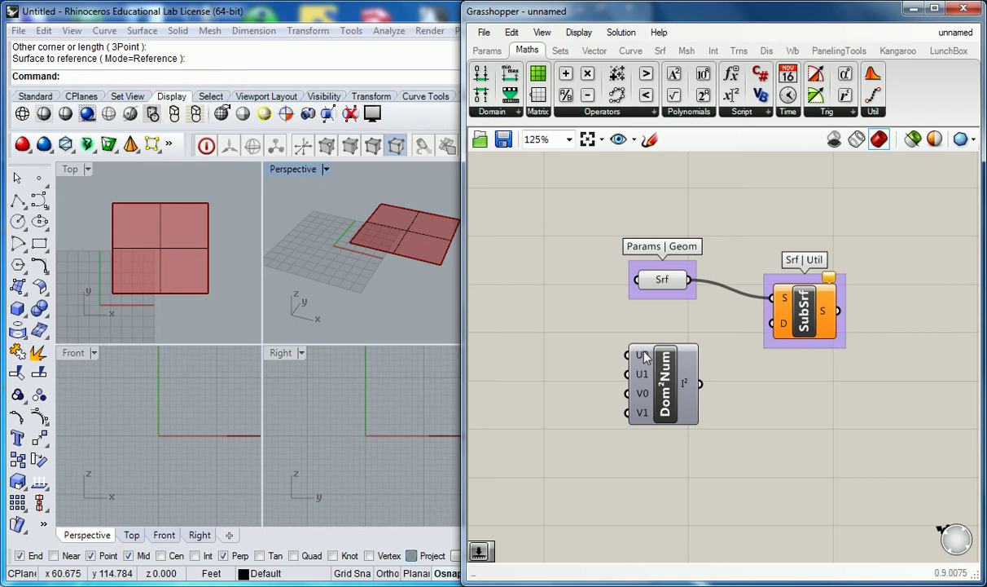
mouse_move(644, 356)
left_click_drag(632, 350, 650, 332)
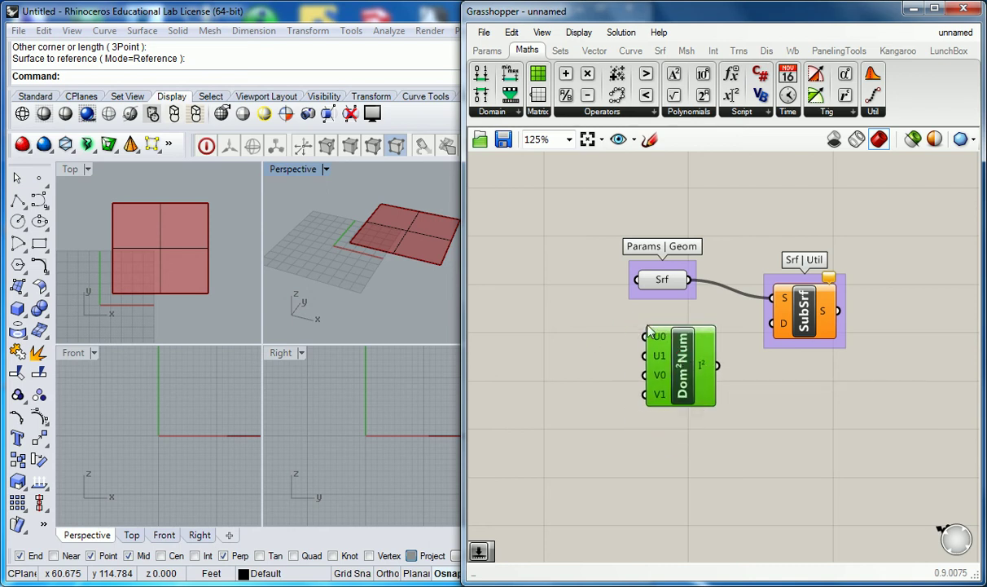
left_click_drag(718, 365, 771, 324)
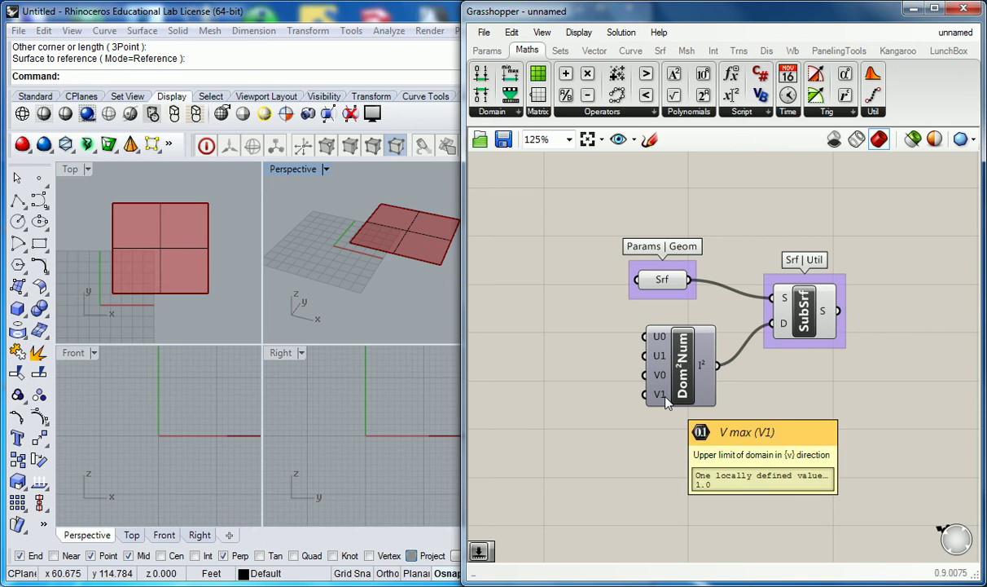
Step: Space the Surface and Construct Domain² components apart, group the domain component and label its group "Math | Dom"
left_click_drag(661, 280, 678, 279)
left_click_drag(670, 342, 667, 373)
left_click(678, 325)
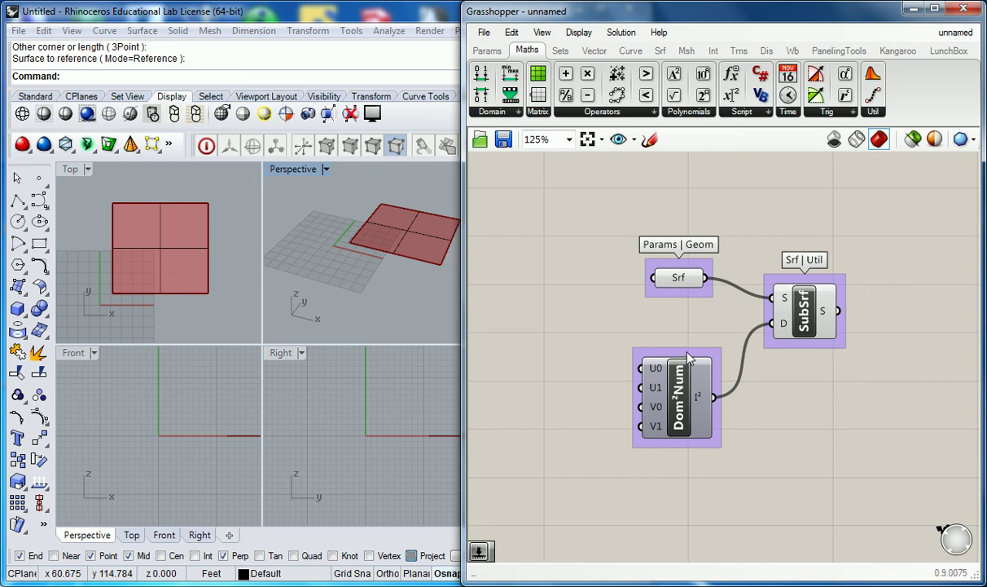
right_click(688, 357)
left_click(722, 359)
type("MAth | Dom")
left_click(728, 361)
key("BackSpace")
type("a")
left_click(551, 291)
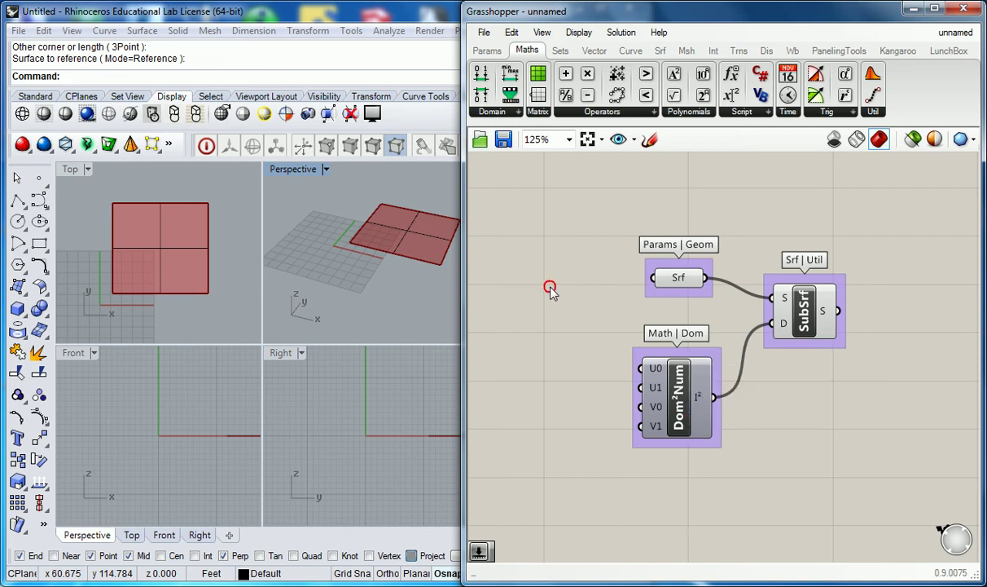
left_click(634, 381)
left_click(603, 322)
Step: Move the Isotrim component up so its S input lines up with the Surface parameter
scroll(634, 326, "down", 4)
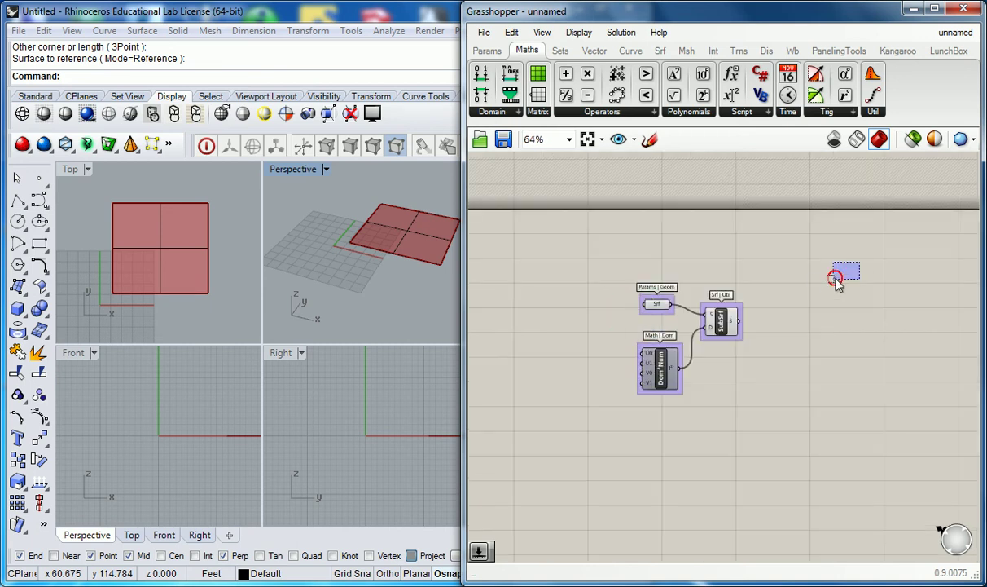
scroll(557, 348, "up", 2)
scroll(683, 339, "down", 1)
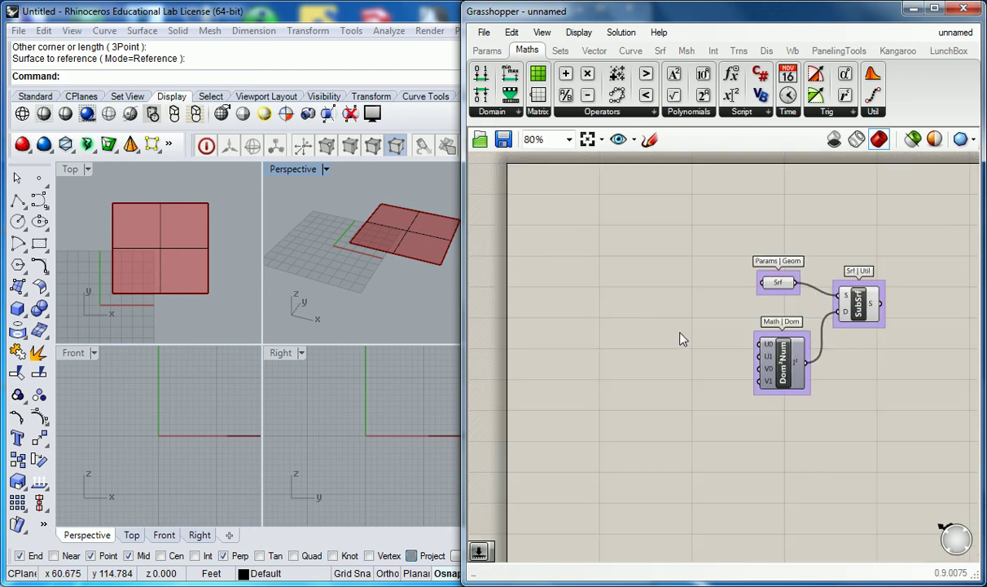
left_click_drag(854, 311, 856, 299)
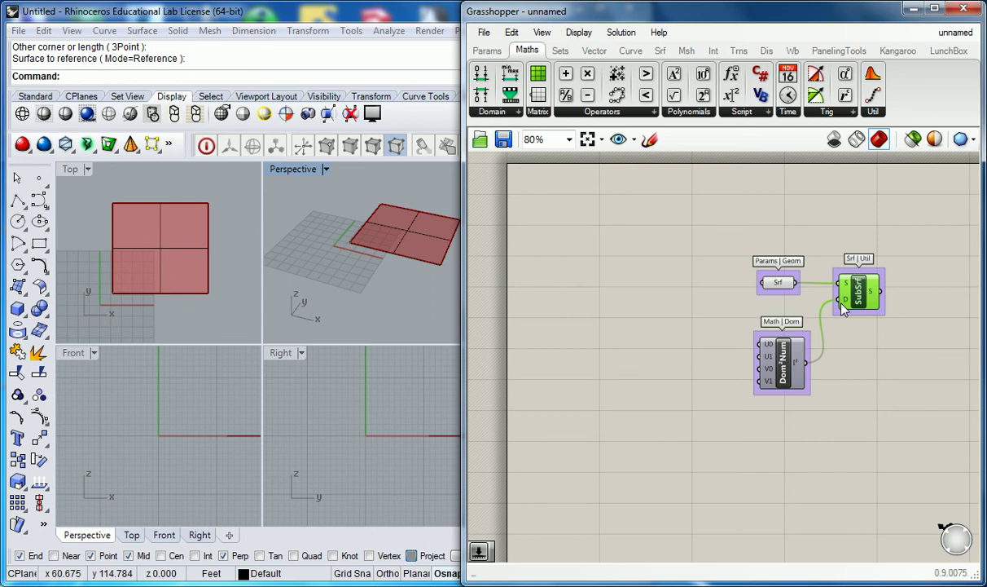
left_click(881, 330)
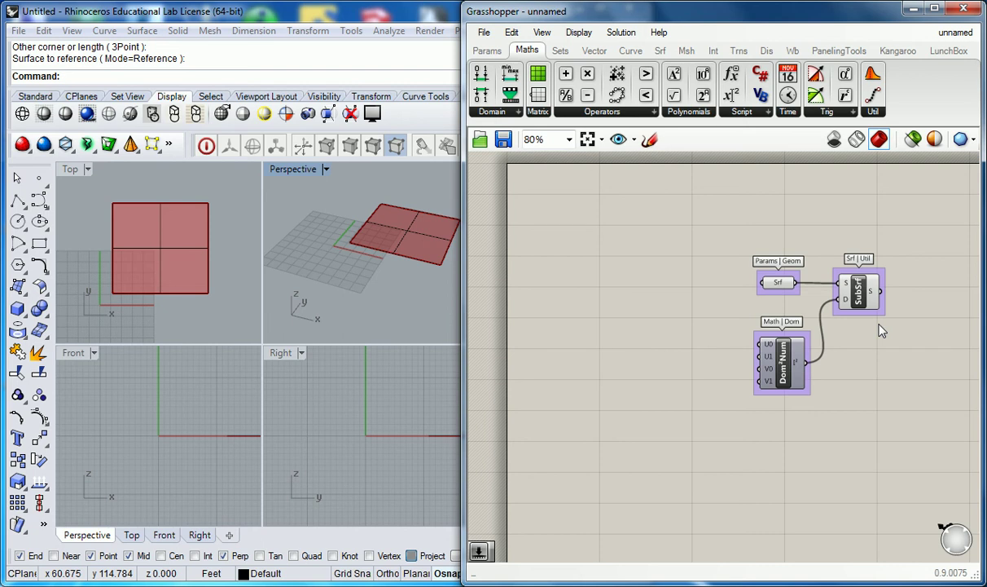
Step: Add a number slider from 0 to 100 with a value of 0.55 and connect it to the domain component's U0 input
scroll(738, 334, "up", 2)
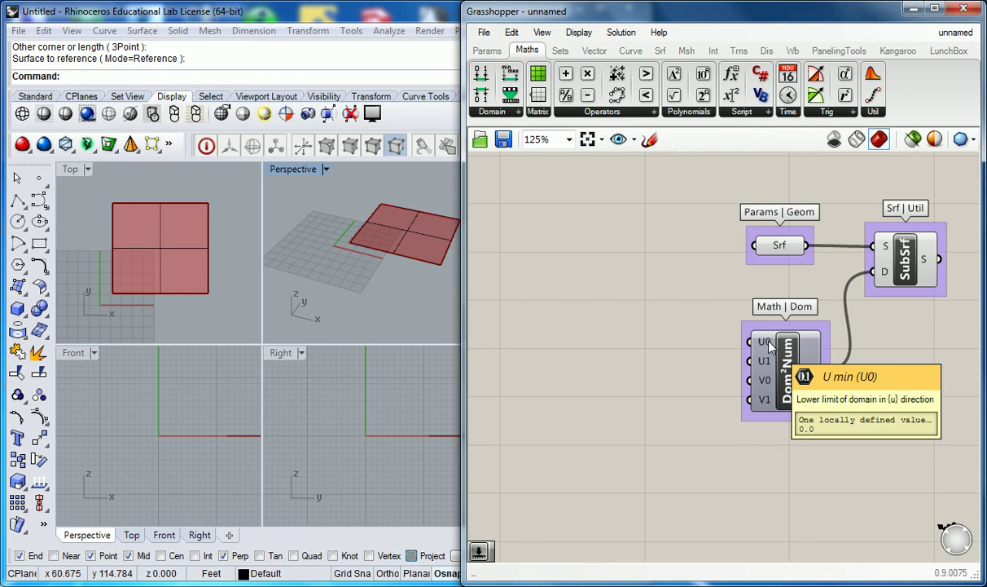
double_click(623, 340)
type("03")
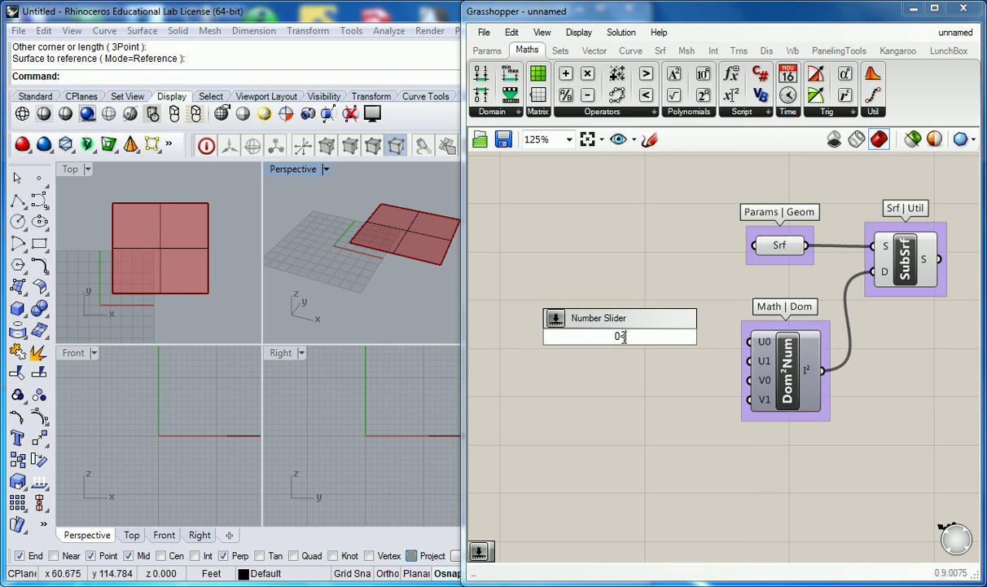
type("<.55<100")
key("Return")
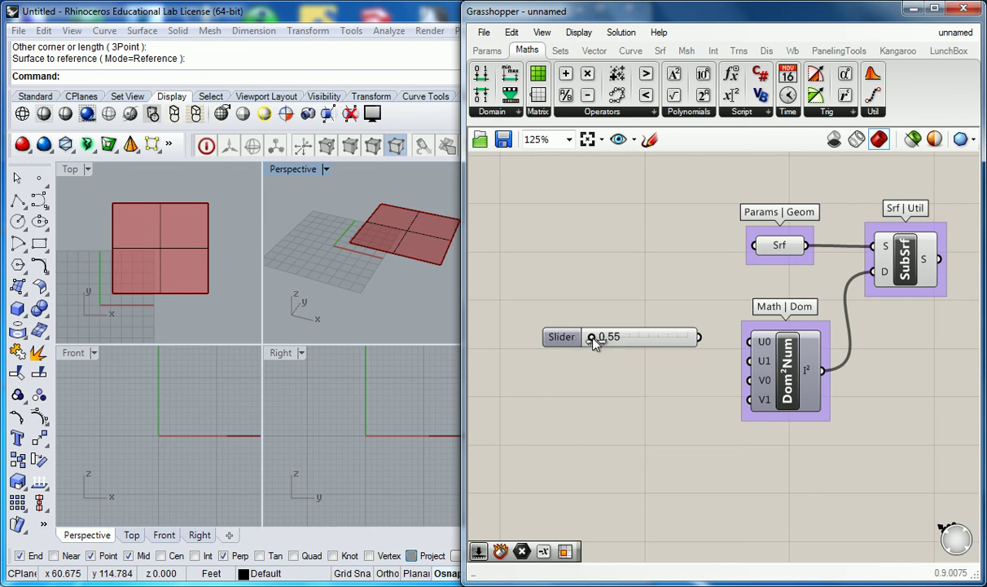
left_click_drag(699, 337, 733, 342)
Step: Make three copies of the U min slider below it and connect them to the U1, V0 and V1 inputs
left_click(562, 337)
left_click_drag(580, 342, 584, 368, "alt")
left_click_drag(706, 368, 749, 361)
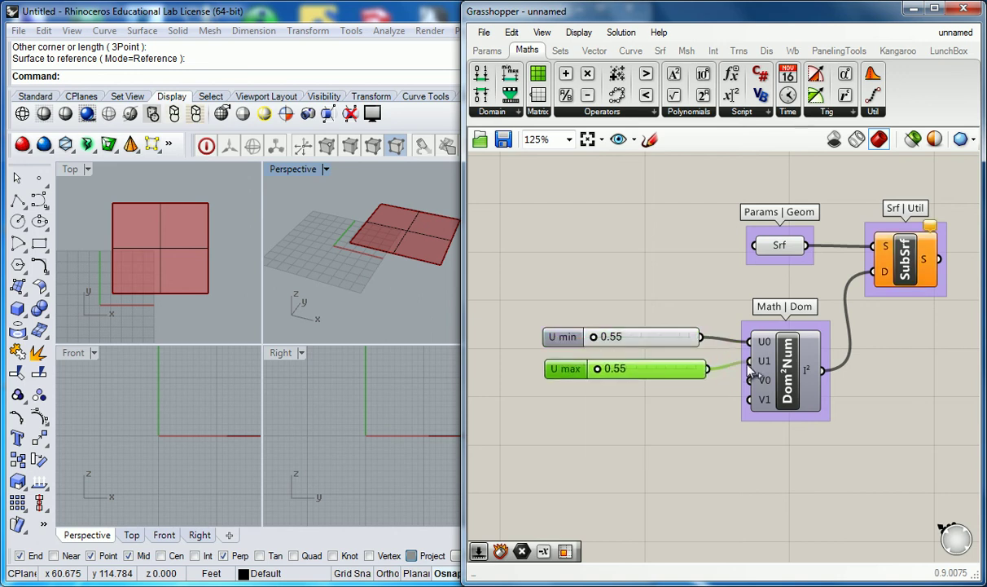
left_click_drag(568, 372, 562, 403, "alt")
left_click_drag(705, 402, 749, 379)
left_click(576, 405)
left_click_drag(575, 405, 603, 436, "alt")
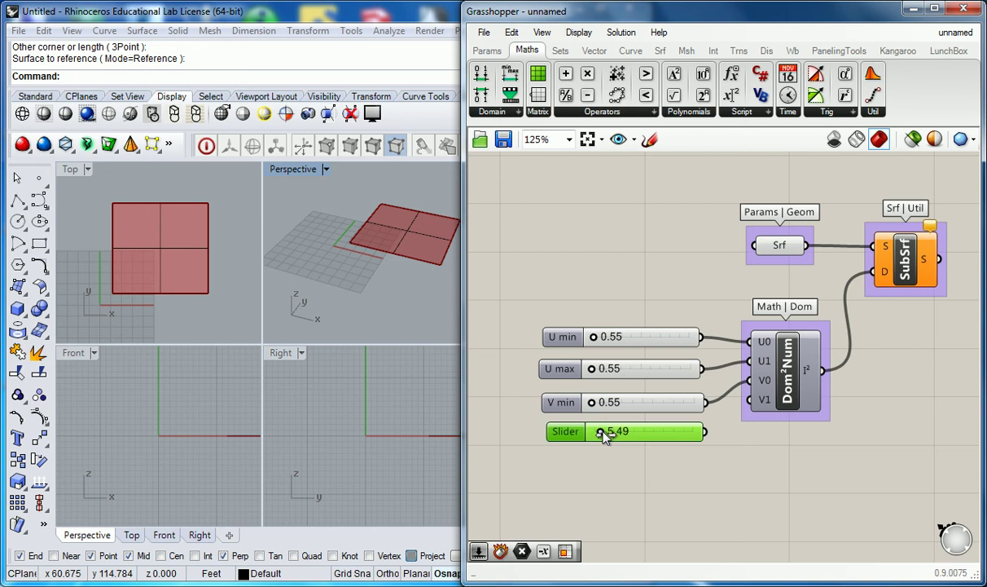
left_click_drag(705, 432, 749, 399)
left_click(666, 458)
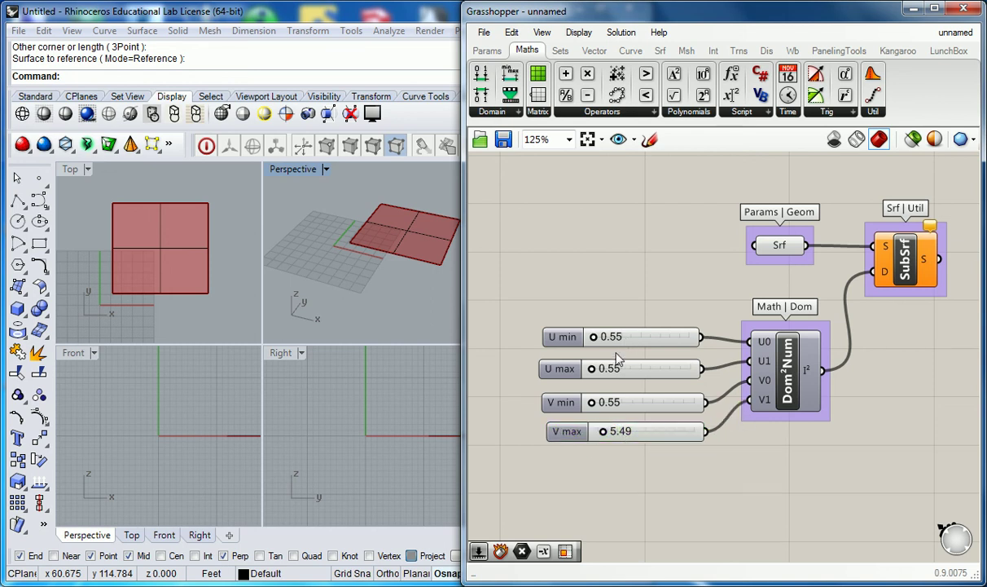
Step: Delete all four number sliders feeding the Construct Domain² component
left_click_drag(646, 240, 575, 498)
key("Delete")
left_click(589, 326)
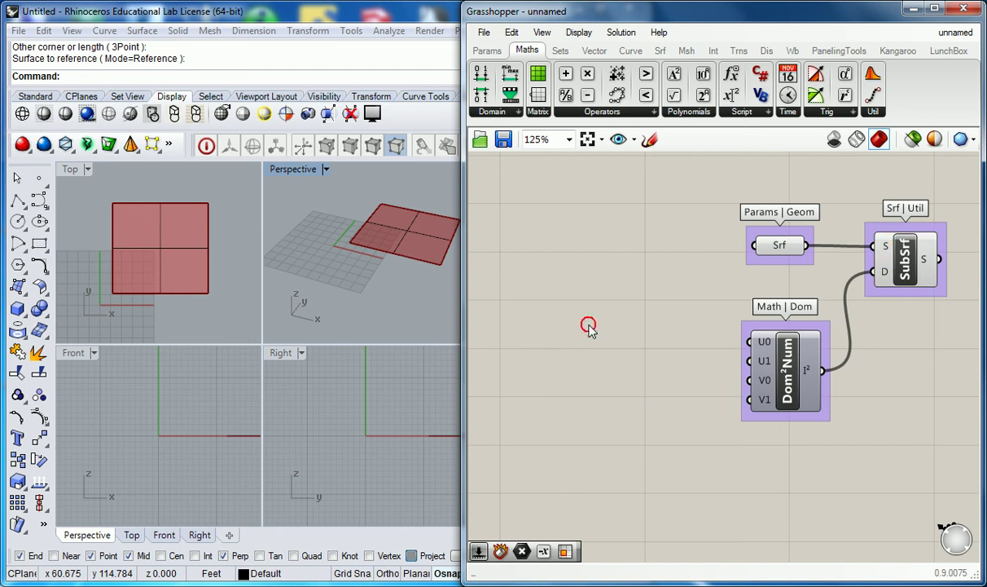
Step: Add a number slider with a minimum of 0 and a value of 0.55 and connect it to the U0 input
double_click(589, 325)
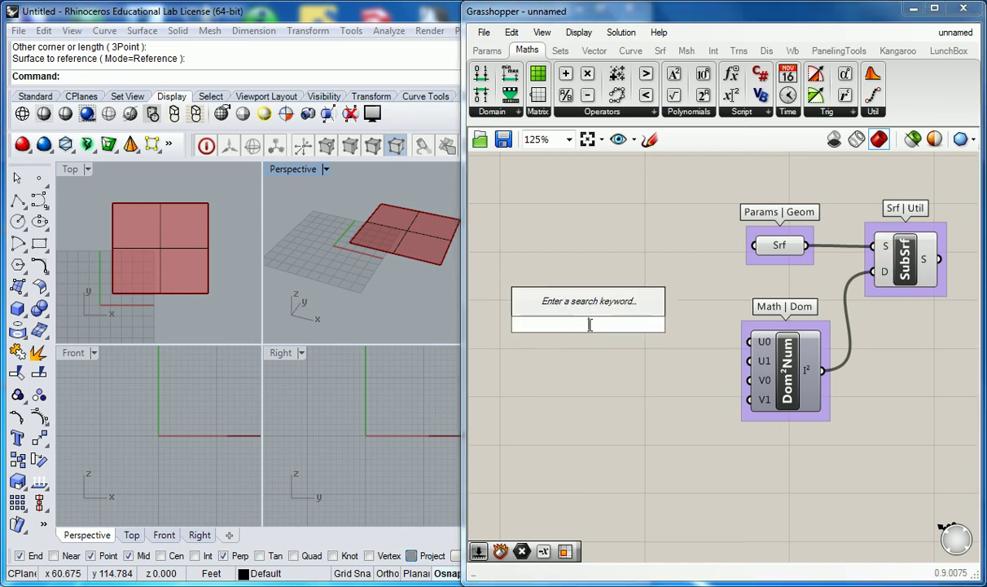
type("0<55")
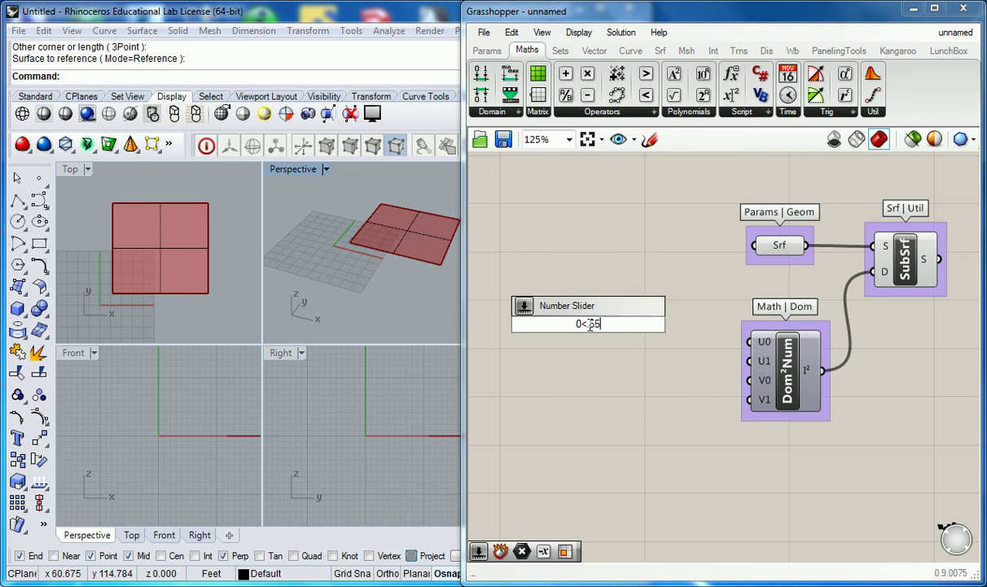
key("Return")
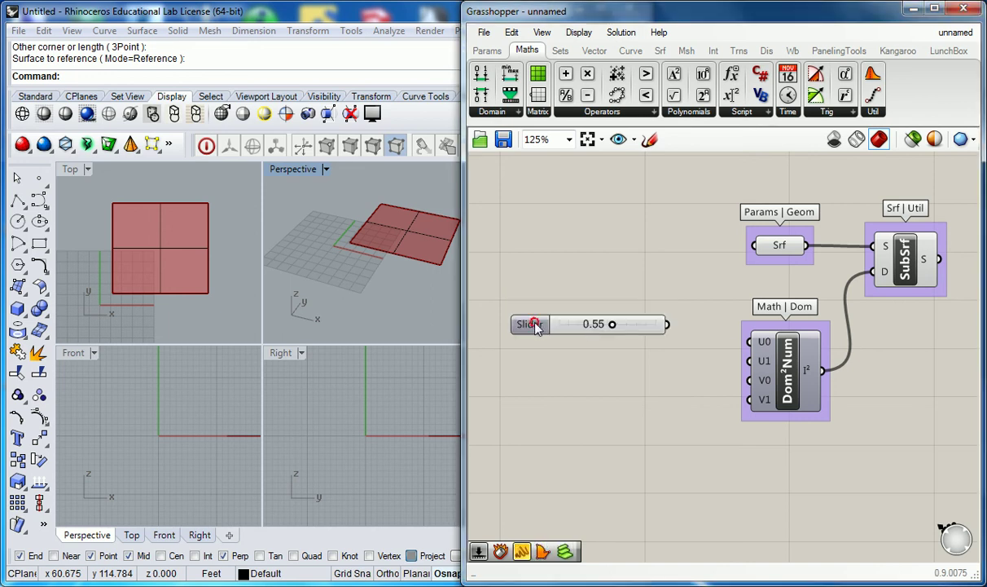
left_click_drag(533, 328, 556, 336)
left_click_drag(690, 336, 707, 346)
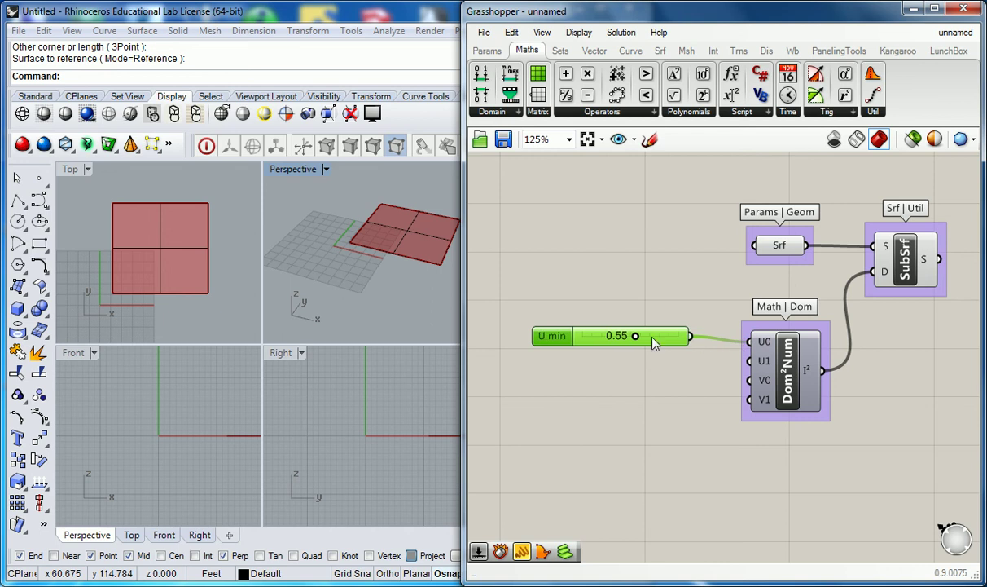
Step: Copy the U min slider three times below it and connect the copies to the domain component's U1, V0 and V1 inputs
left_click_drag(560, 337, 564, 369, "alt")
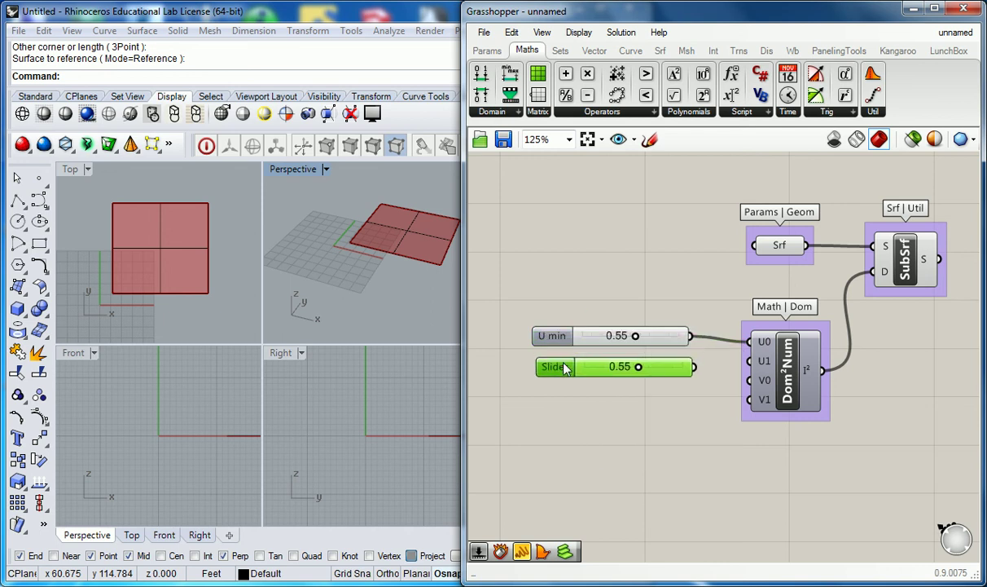
left_click_drag(693, 366, 749, 361)
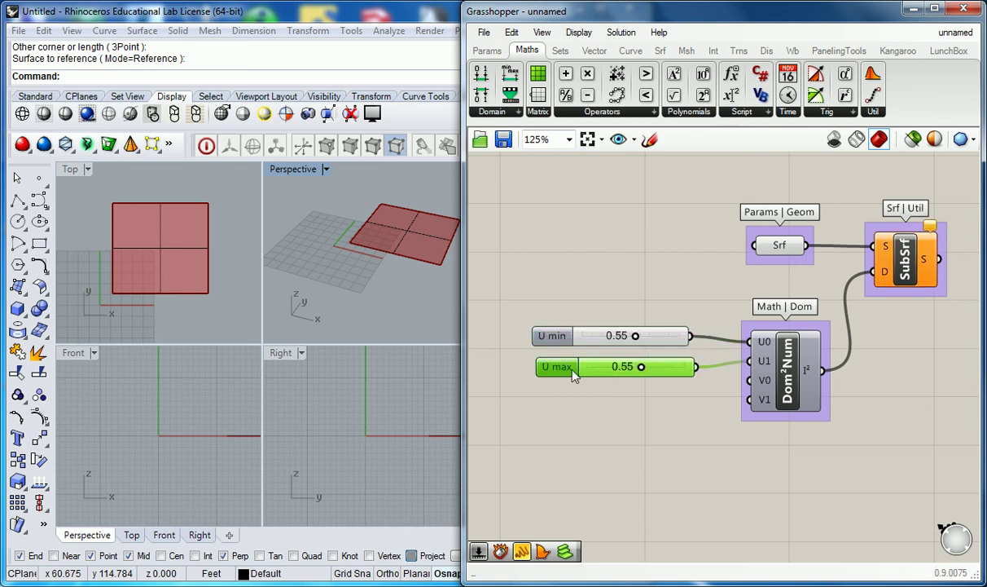
left_click_drag(578, 368, 559, 405, "alt")
left_click_drag(694, 396, 750, 389)
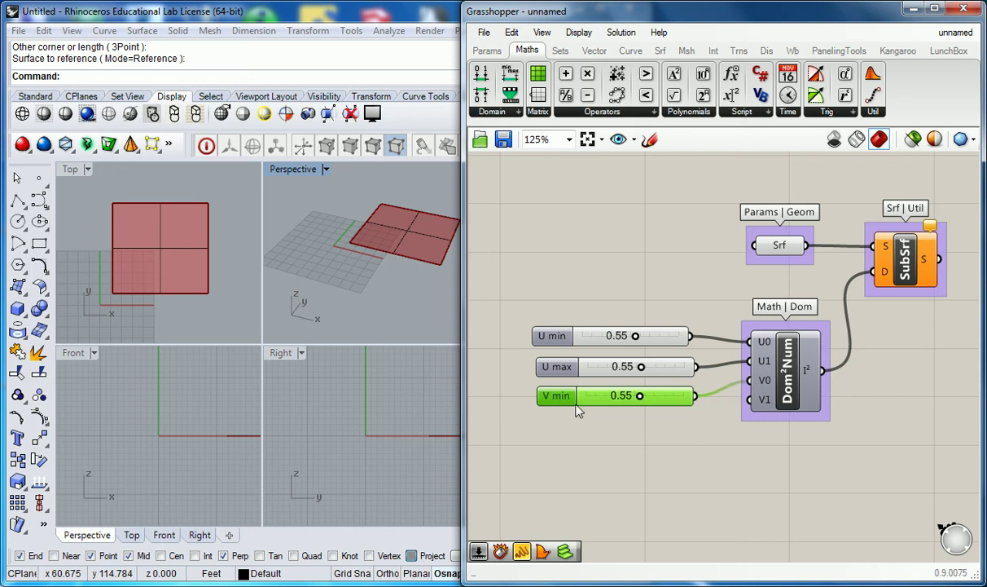
left_click_drag(578, 404, 560, 434, "alt")
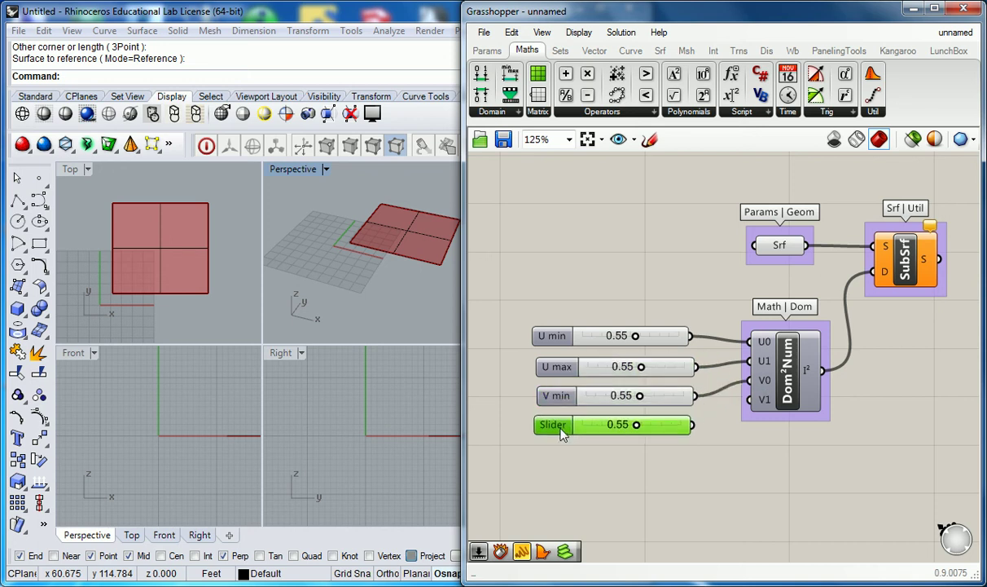
left_click_drag(693, 424, 749, 399)
left_click(683, 275)
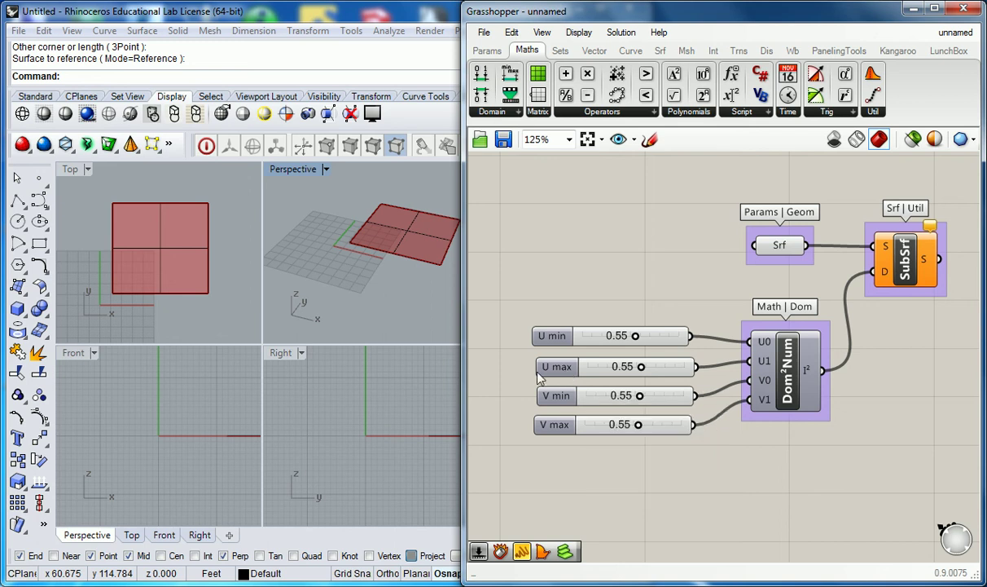
Step: Set U min to 0.06 and V min to 0.12, and turn off the preview of the Surface parameter
left_click_drag(638, 339, 588, 336)
left_click_drag(642, 395, 599, 402)
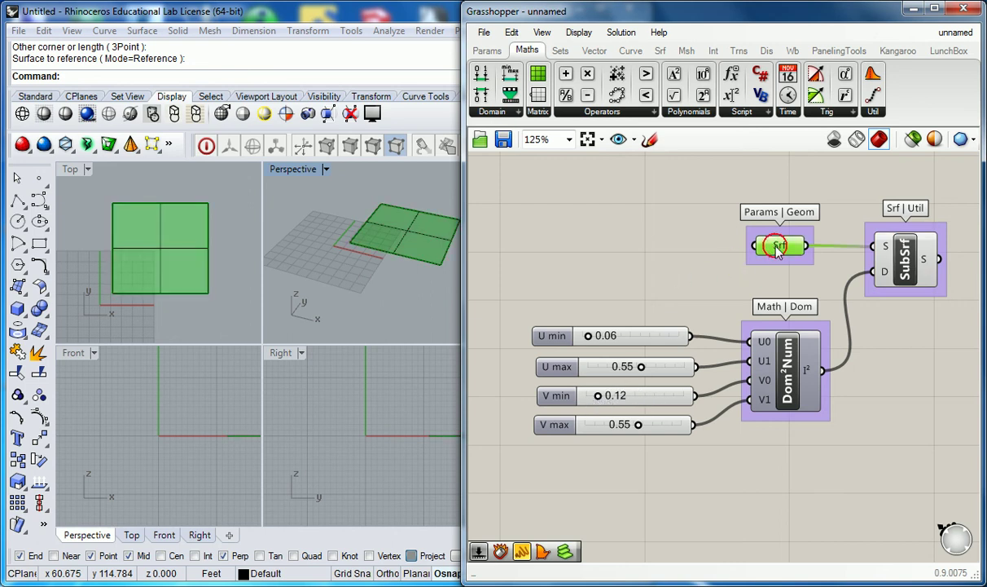
right_click(774, 244)
left_click(787, 194)
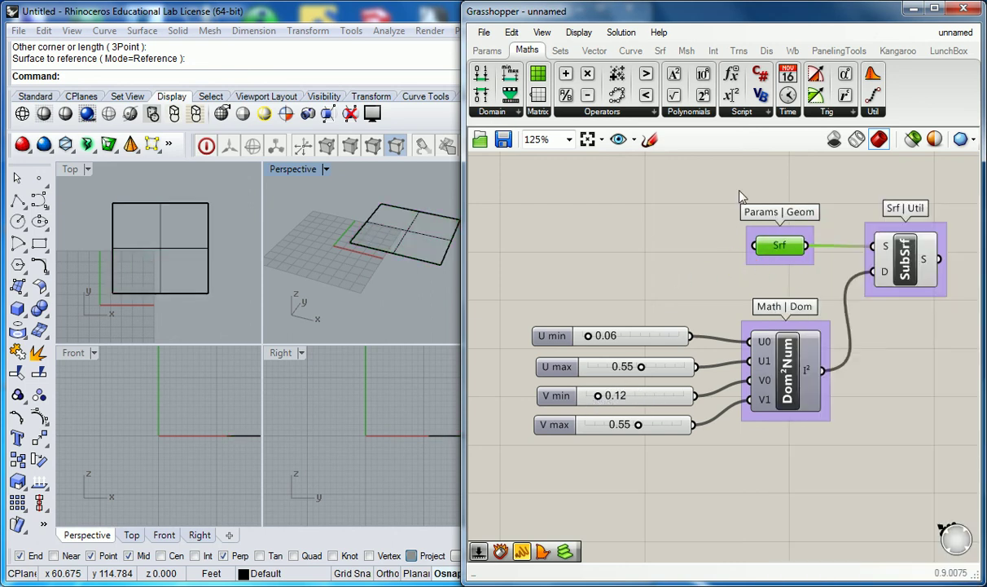
Step: Set the V max slider to 0.99 and the U max slider to 0.82
right_click_drag(787, 194, 710, 212)
right_click_drag(599, 324, 627, 299)
left_click_drag(588, 417, 632, 417)
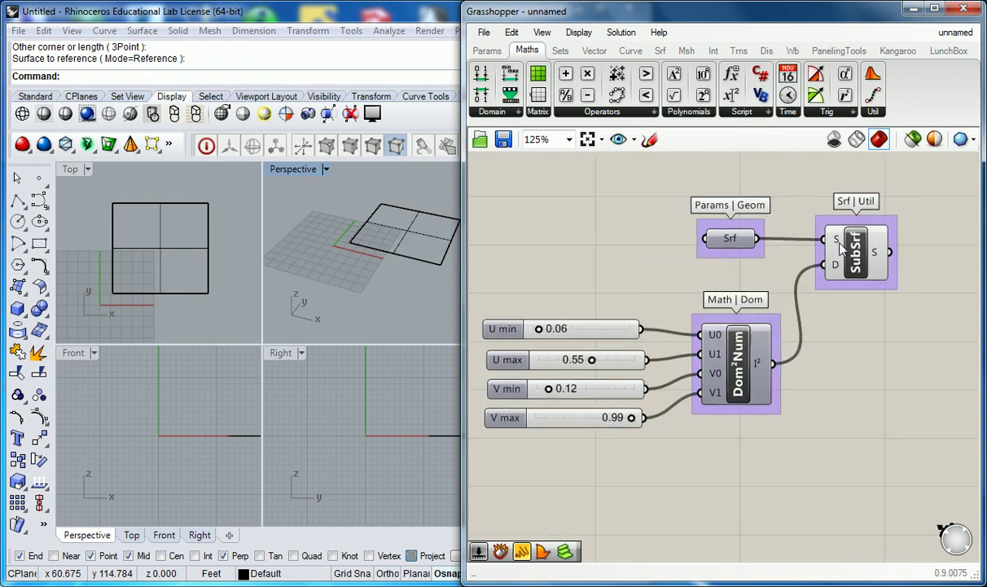
left_click_drag(591, 360, 619, 365)
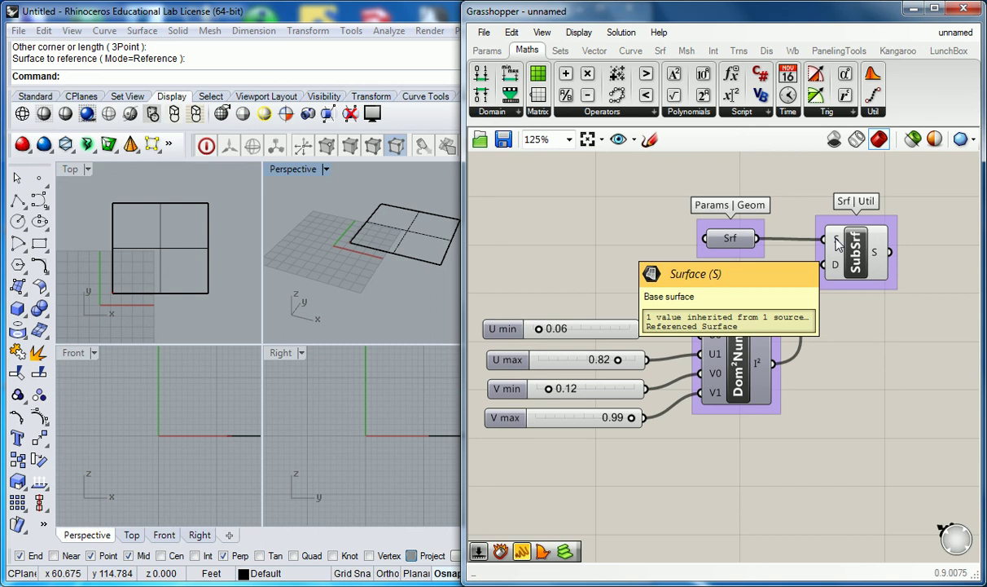
Step: Reparameterize the surface input of the SubSrf component and shift the component slightly farther from the Surface parameter
left_click(732, 238)
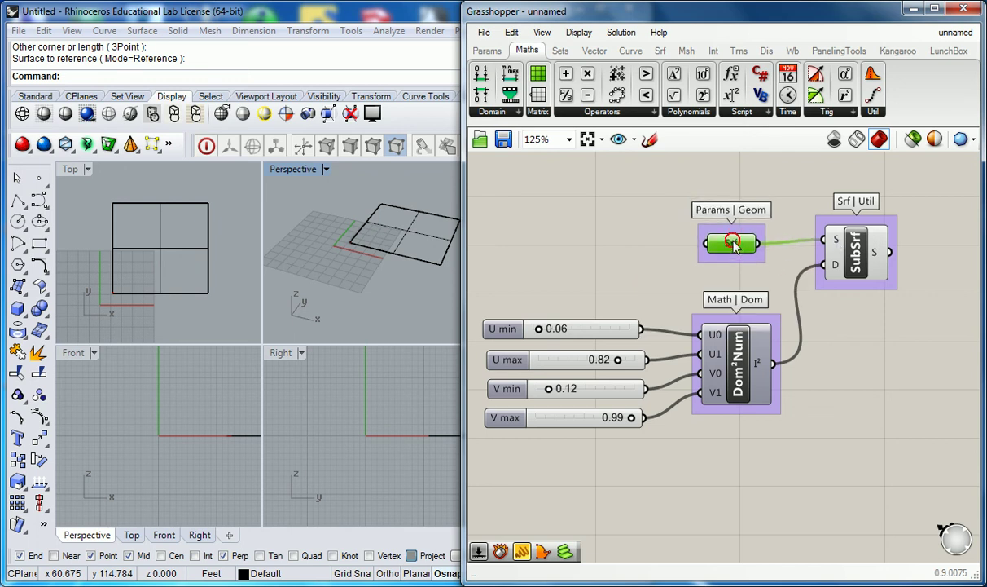
left_click_drag(733, 237, 734, 240)
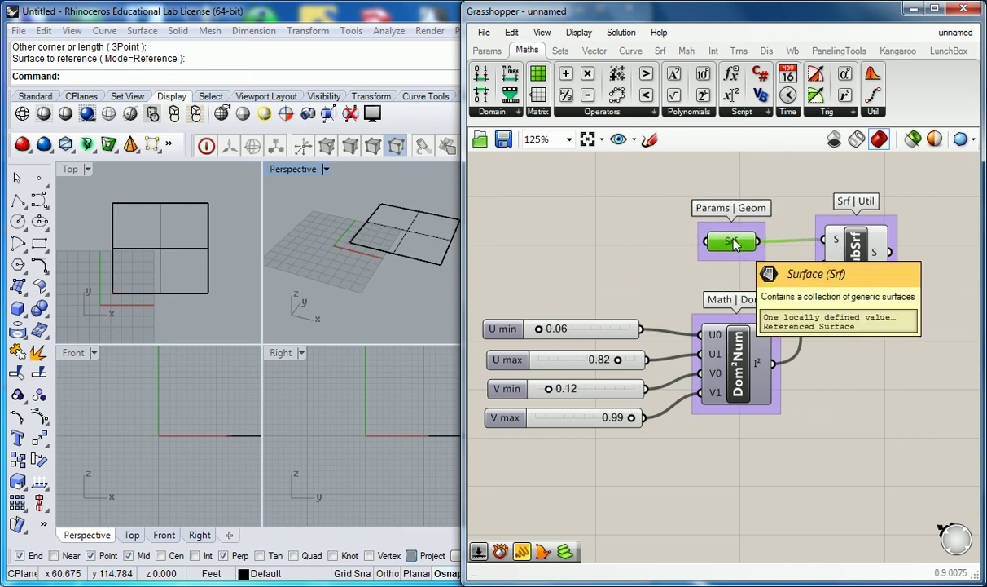
left_click(823, 240)
right_click(835, 241)
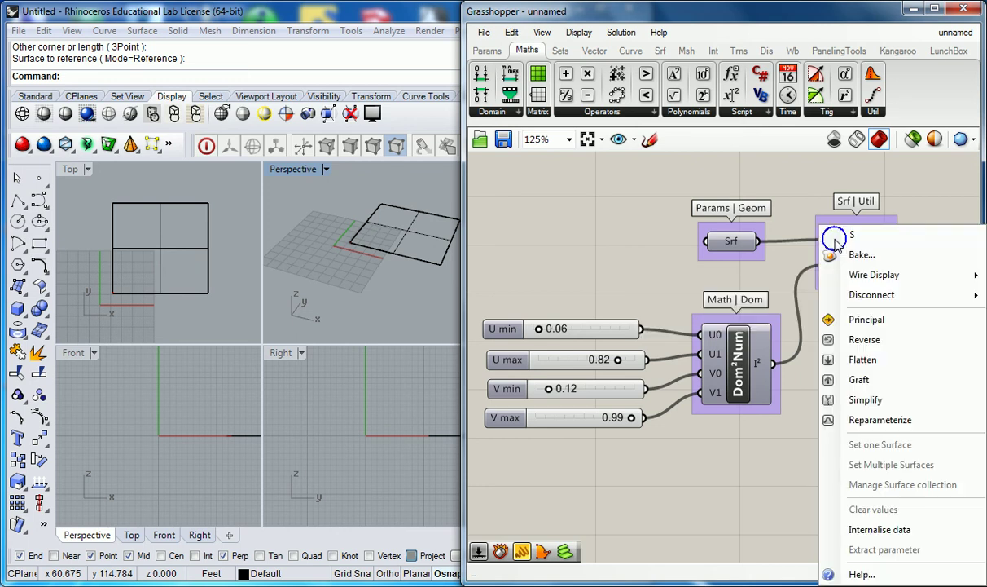
left_click(860, 422)
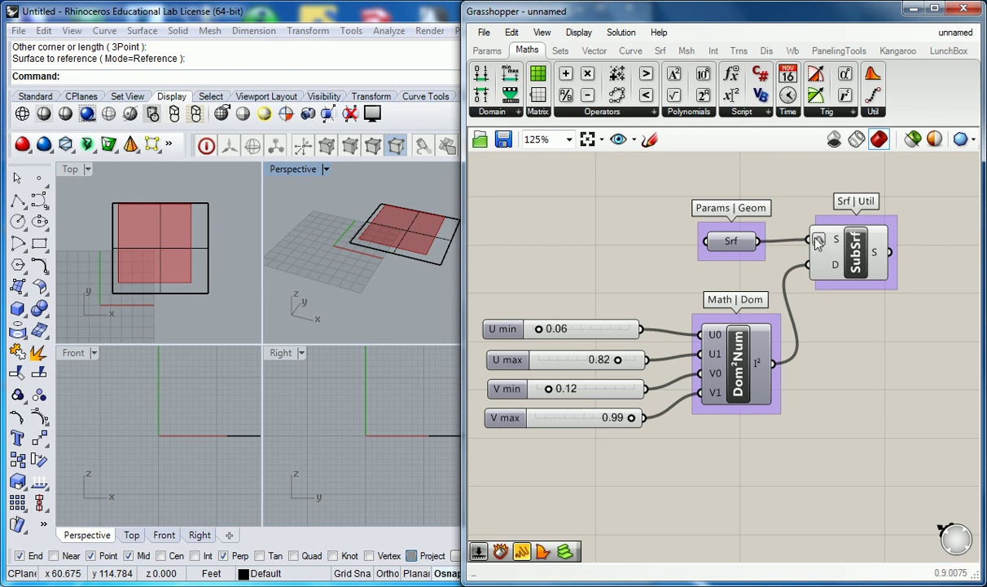
left_click_drag(859, 259, 879, 260)
left_click(780, 208)
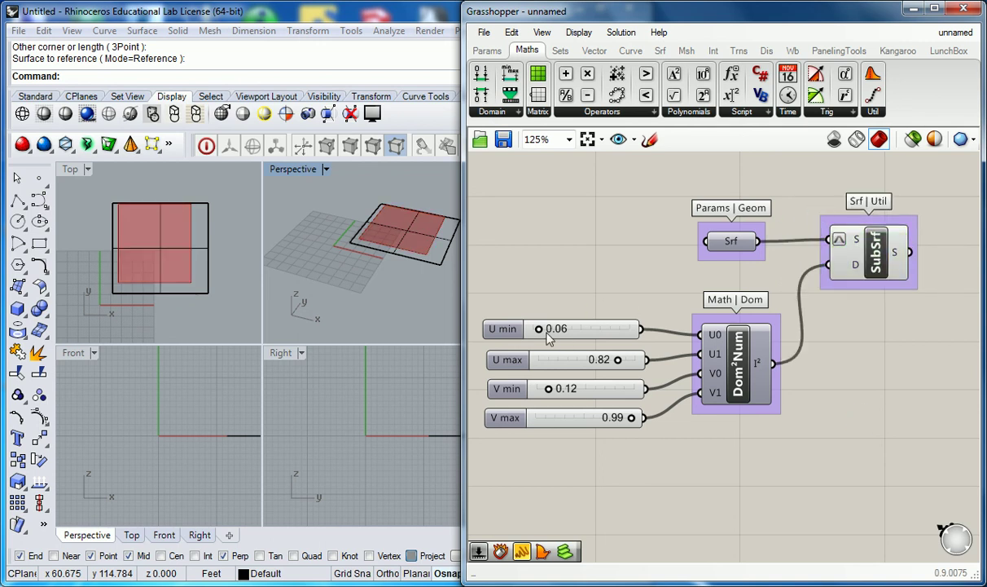
Step: Set the sliders to the full surface domain, with U min and V min at 0.00 and U max and V max at 1.00
left_click_drag(536, 331, 501, 328)
left_click_drag(618, 359, 644, 360)
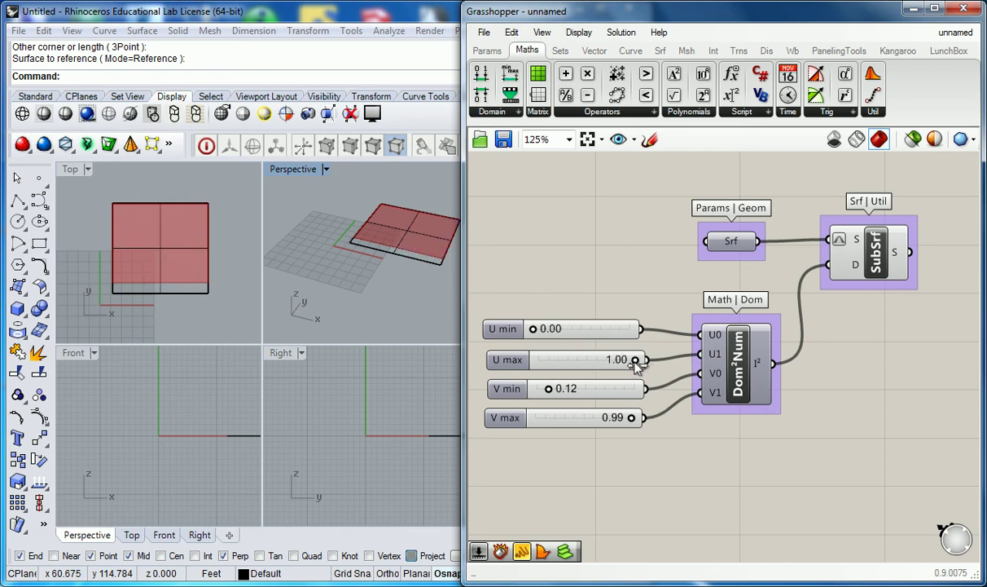
left_click_drag(554, 393, 499, 379)
left_click_drag(631, 416, 634, 415)
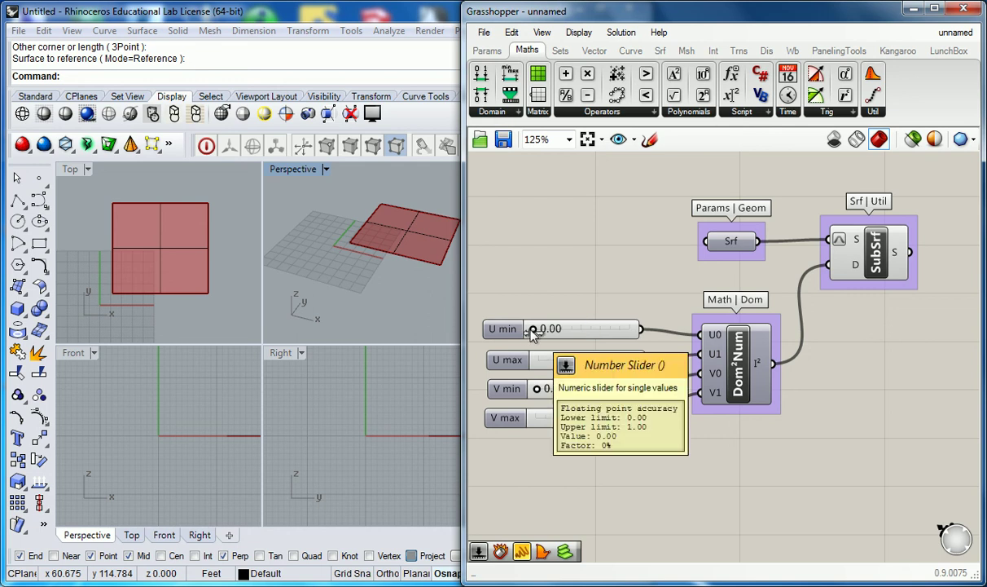
Step: Trim the surface on all sides with U min 0.14, U max 0.89, V min 0.12 and V max 0.86
left_click_drag(533, 328, 545, 328)
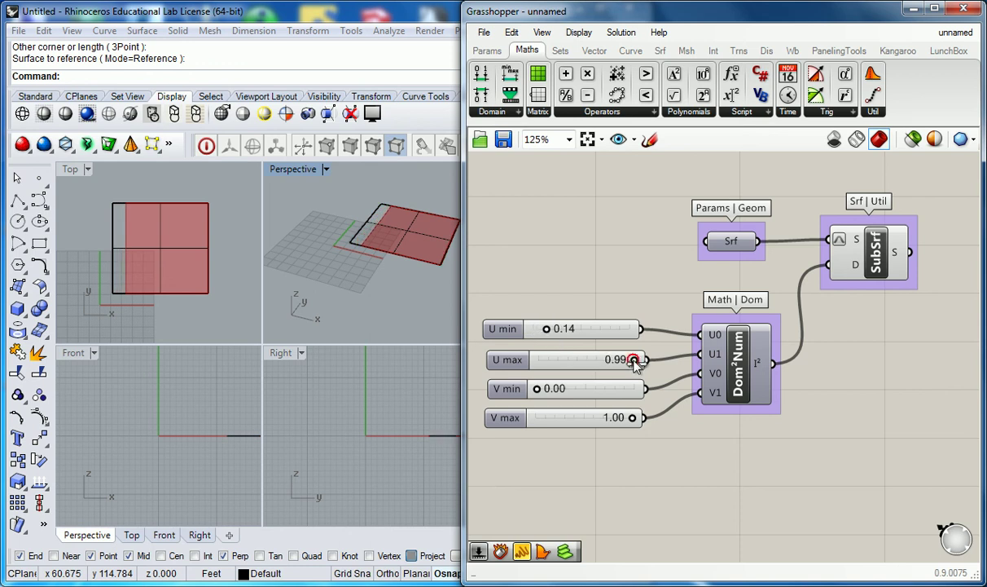
left_click_drag(635, 360, 624, 359)
left_click_drag(537, 388, 549, 388)
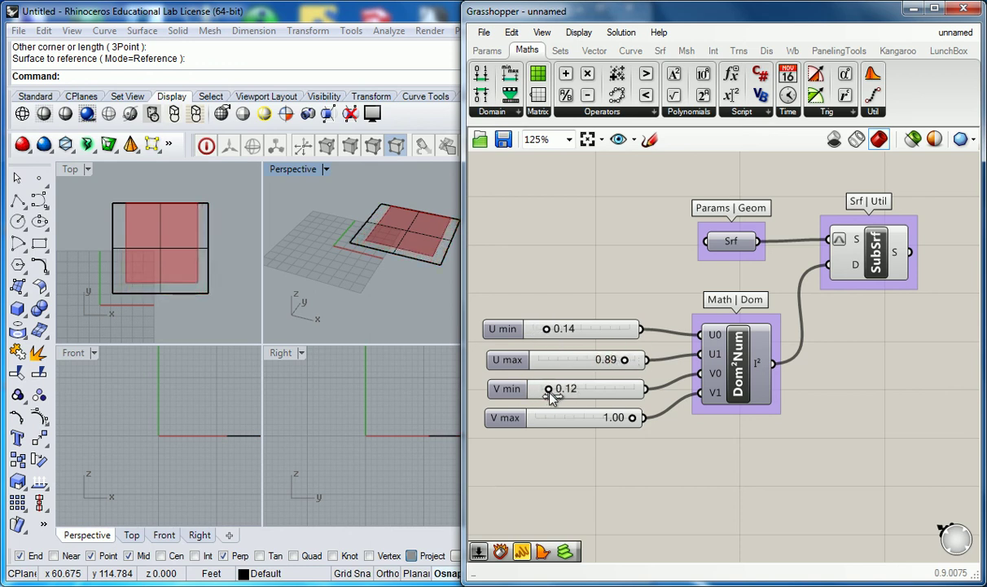
left_click_drag(633, 418, 618, 418)
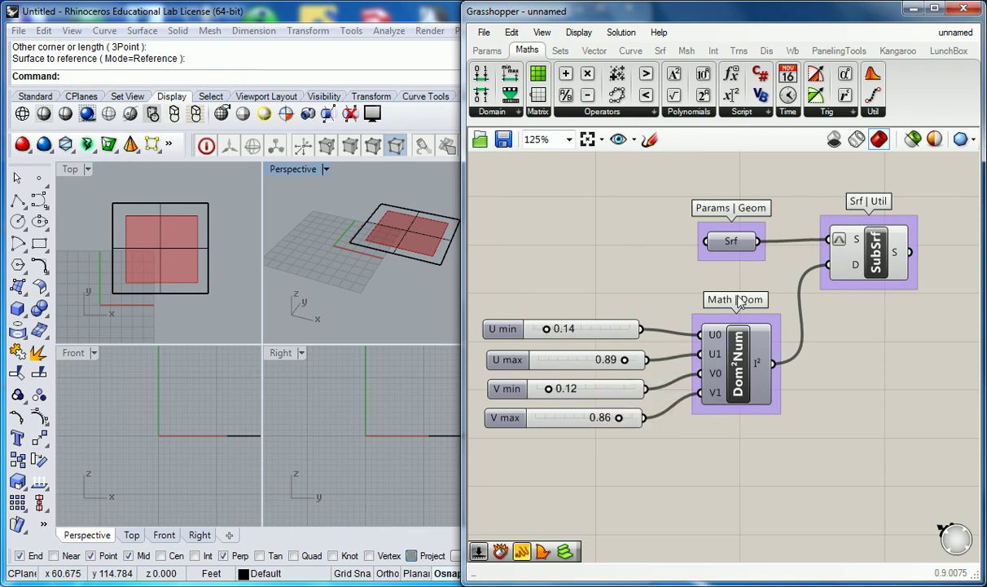
Step: Nudge the Surface parameter slightly upward to line it up with the SubSrf component's surface input
left_click(731, 242)
left_click_drag(733, 242, 737, 238)
left_click(804, 194)
mouse_move(857, 247)
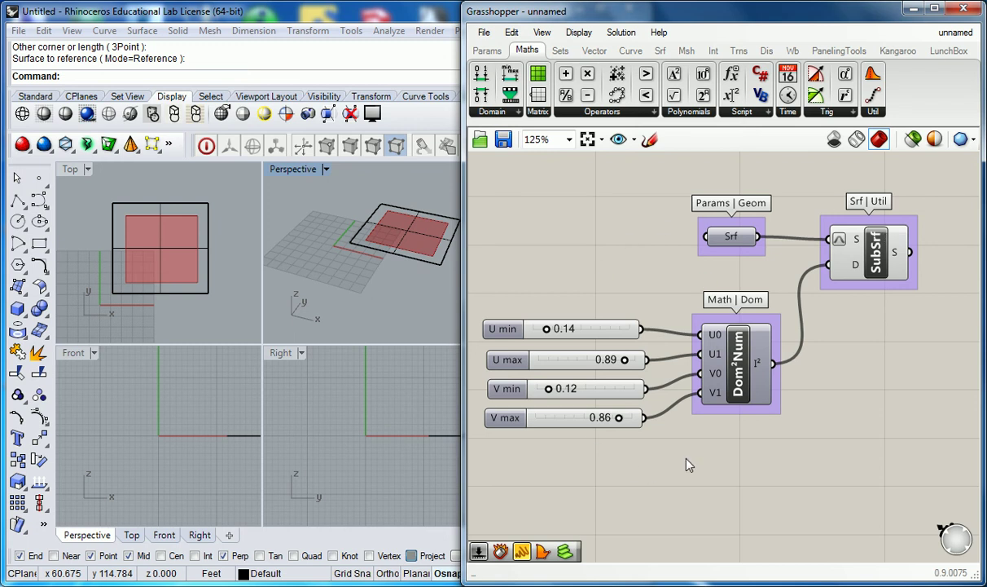
right_click_drag(818, 417, 827, 420)
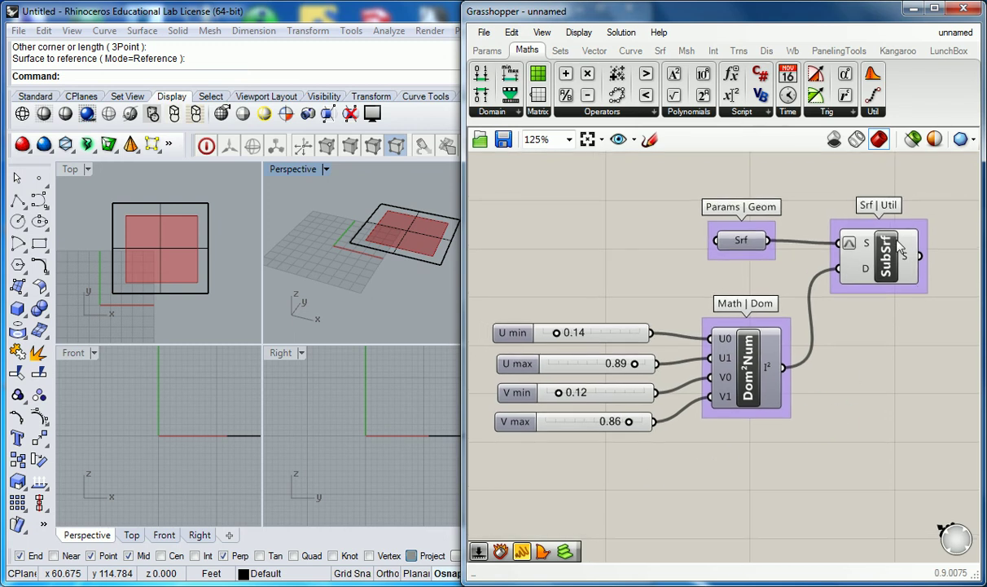